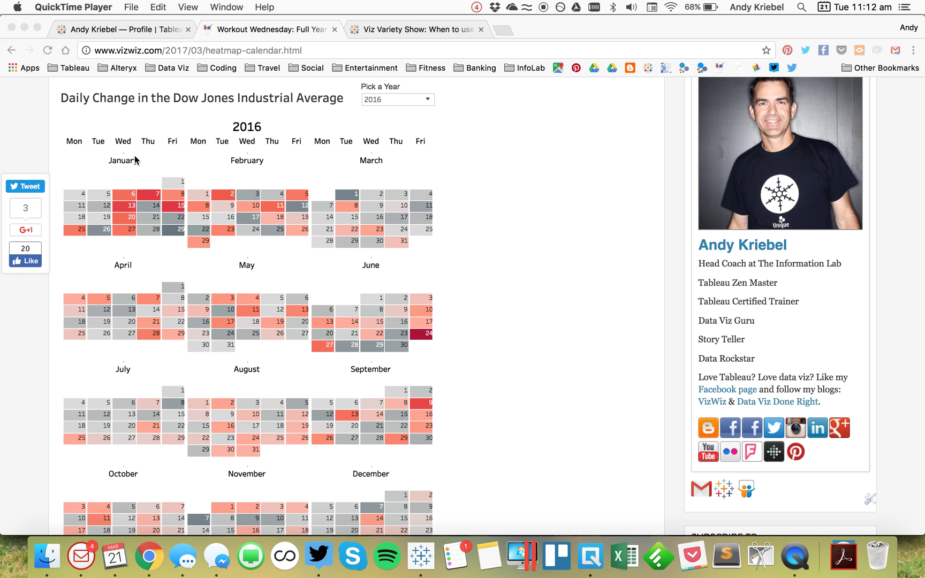
# Read the Tableau heatmap calendar blog post from its title through Steps 2–9 to the month-names challenge
pyautogui.click(366, 27)
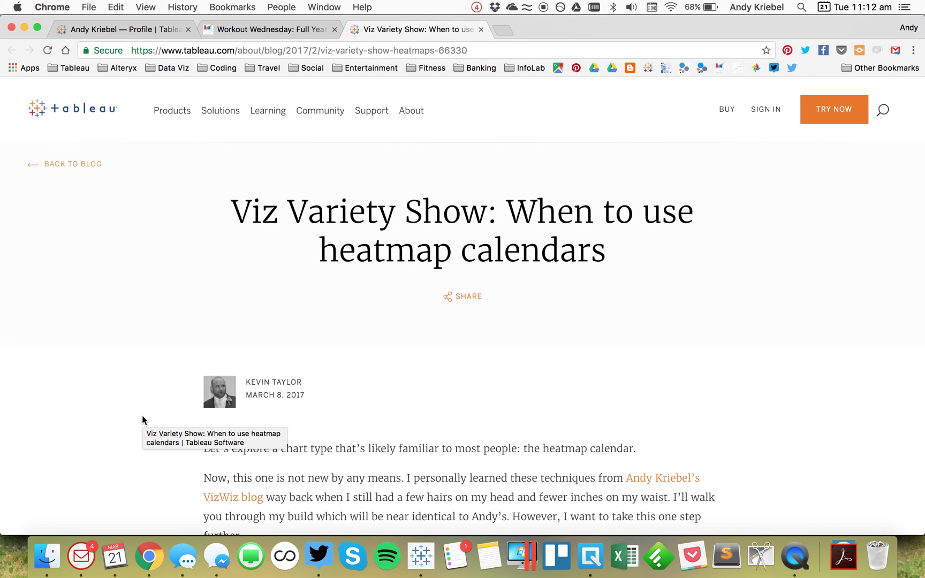
pyautogui.scroll(-8, 142, 419)
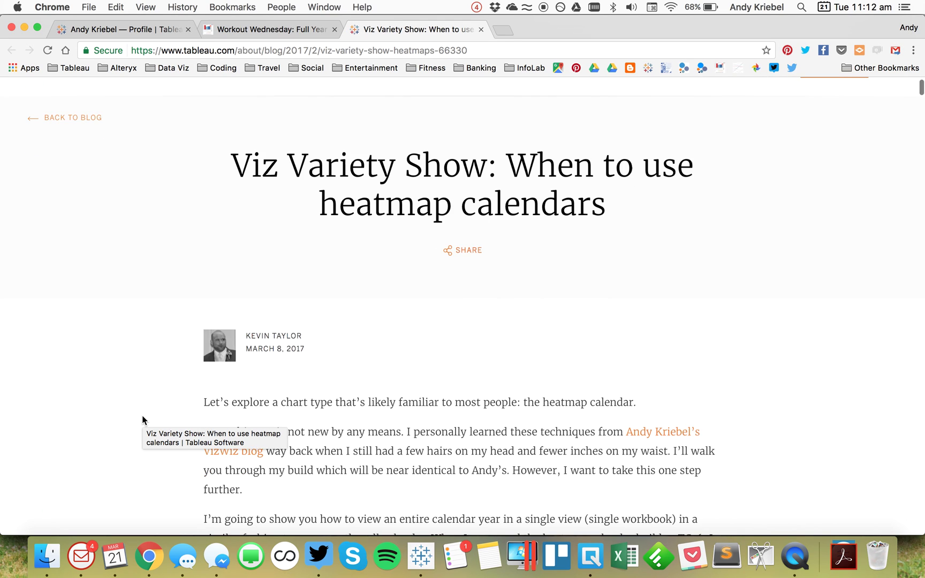
pyautogui.scroll(-6, 143, 420)
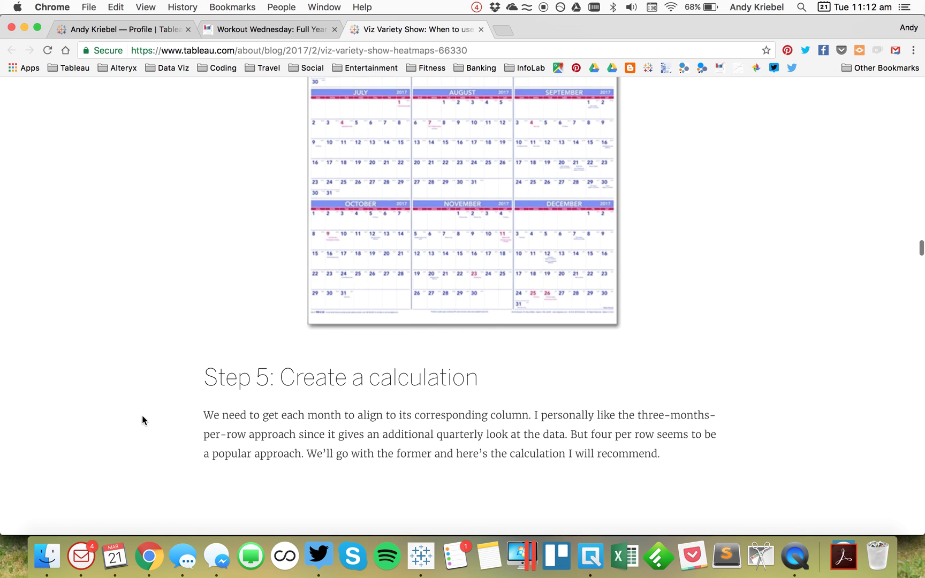
pyautogui.scroll(-15, 142, 417)
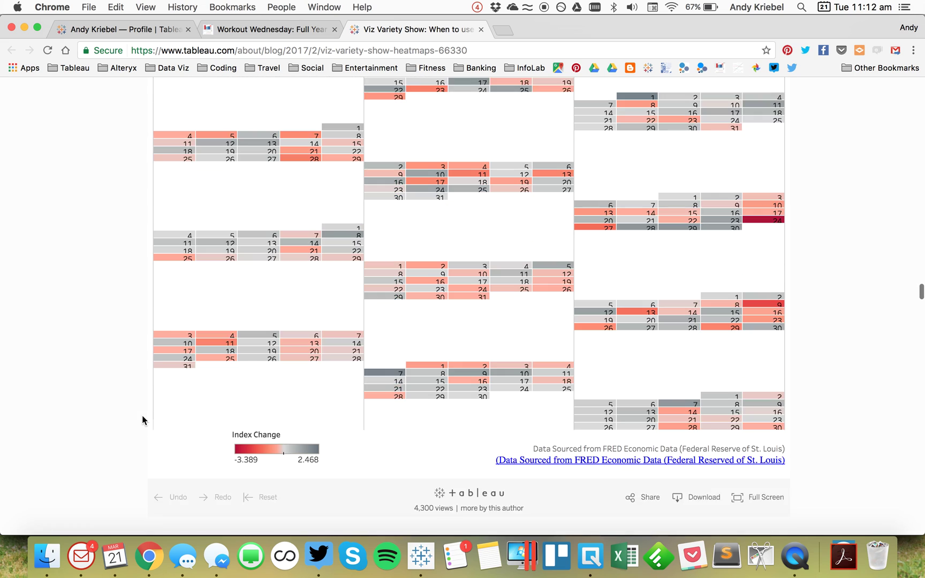
pyautogui.scroll(-15, 142, 416)
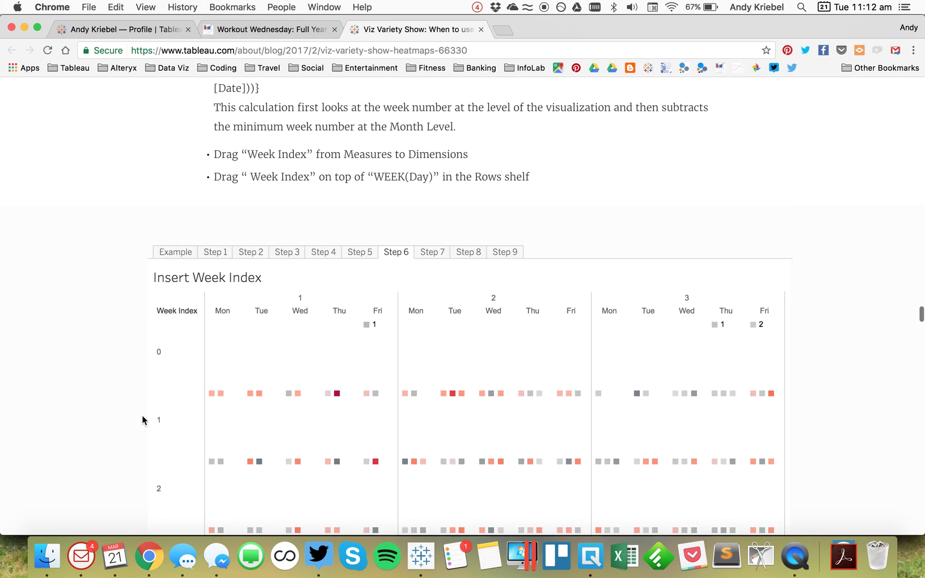
pyautogui.scroll(-15, 143, 418)
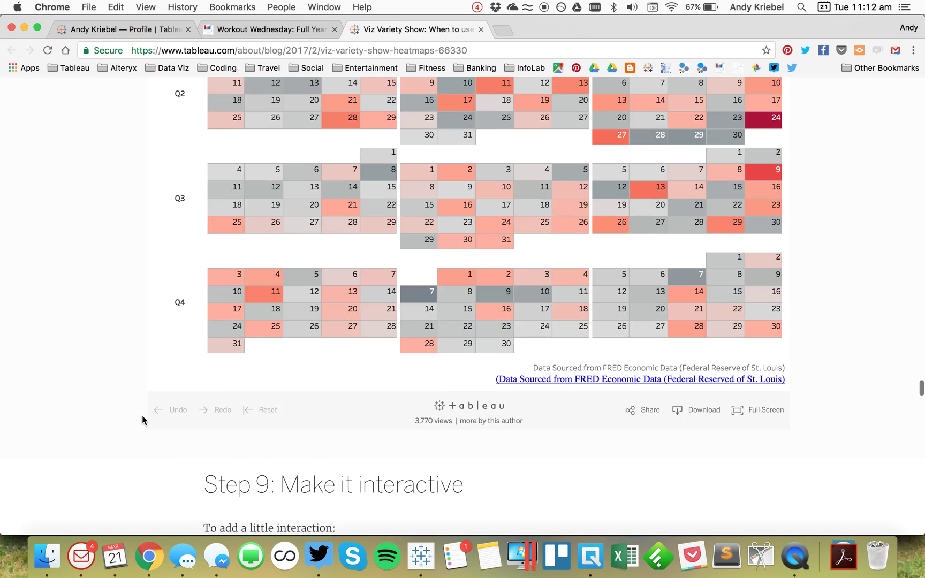
pyautogui.scroll(-15, 142, 420)
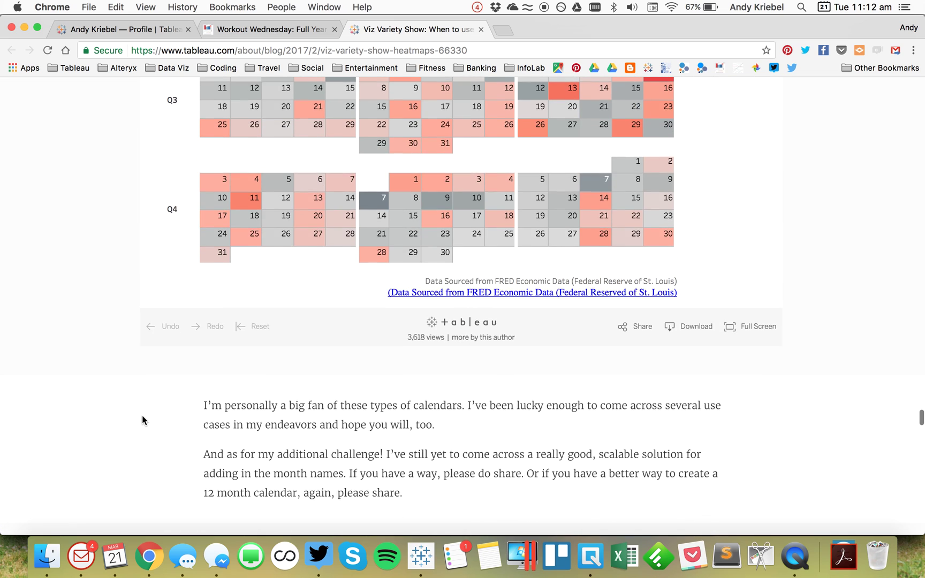
pyautogui.scroll(-5, 142, 416)
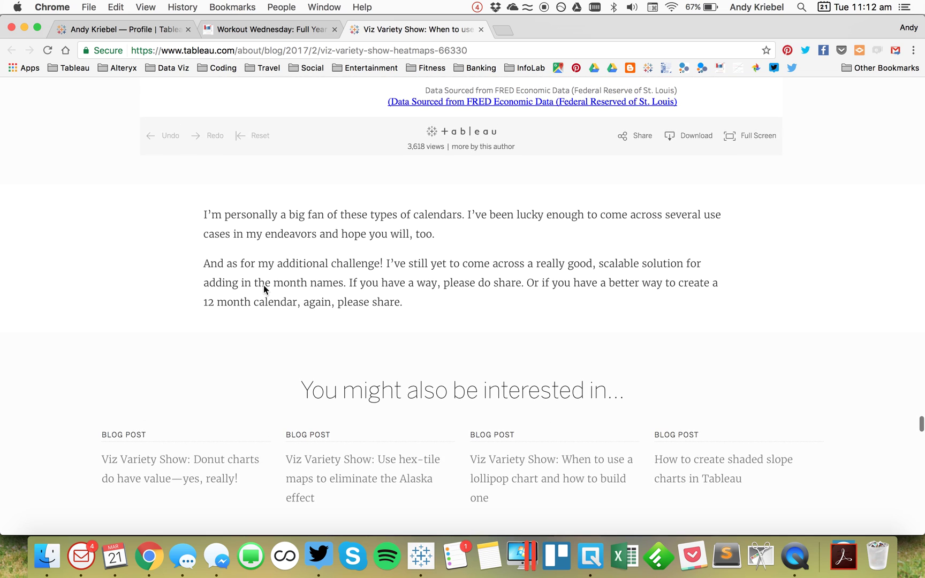
pyautogui.scroll(1, 343, 273)
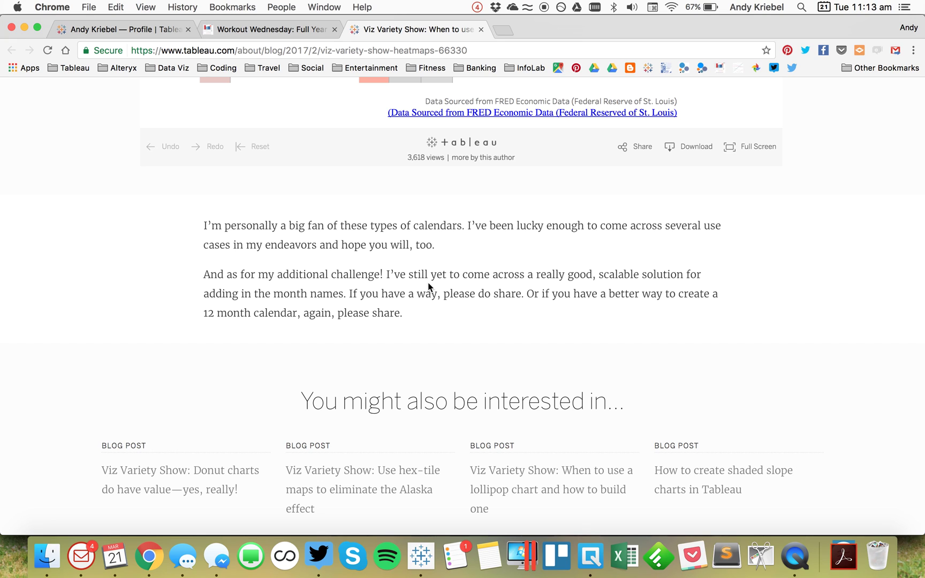
# In Tableau, go from the Step 9 dashboard to its Filter Year worksheet
pyautogui.click(416, 552)
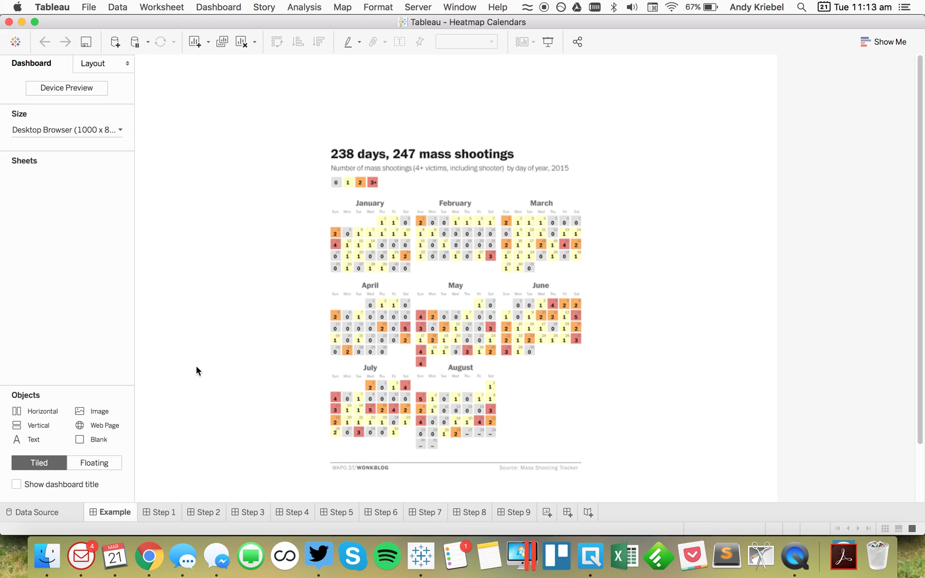
pyautogui.click(517, 513)
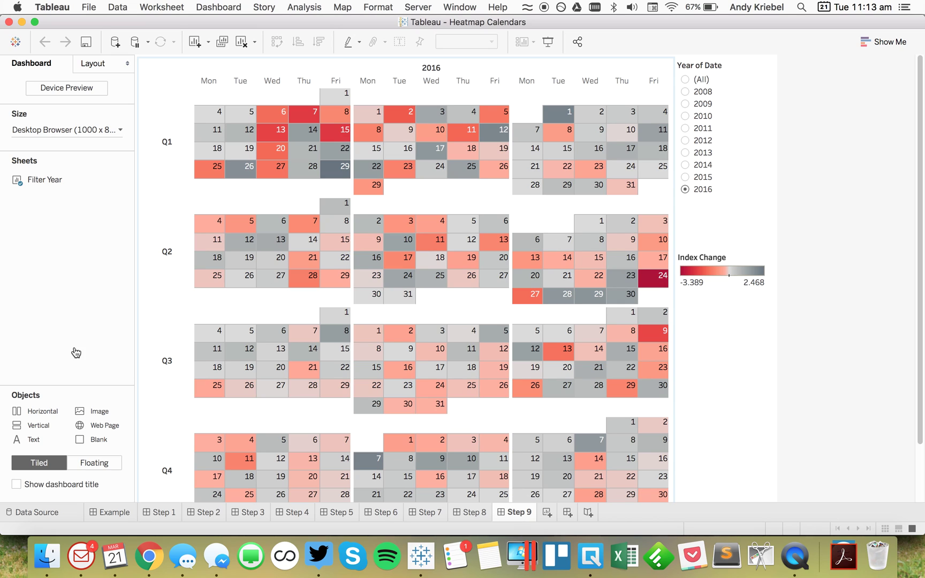
pyautogui.moveTo(100, 187)
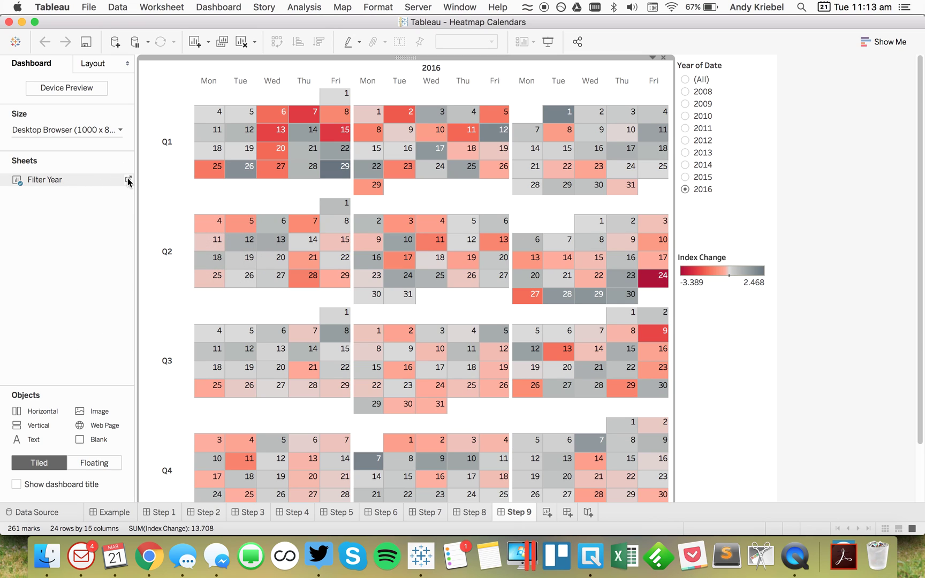
pyautogui.press('super+t')
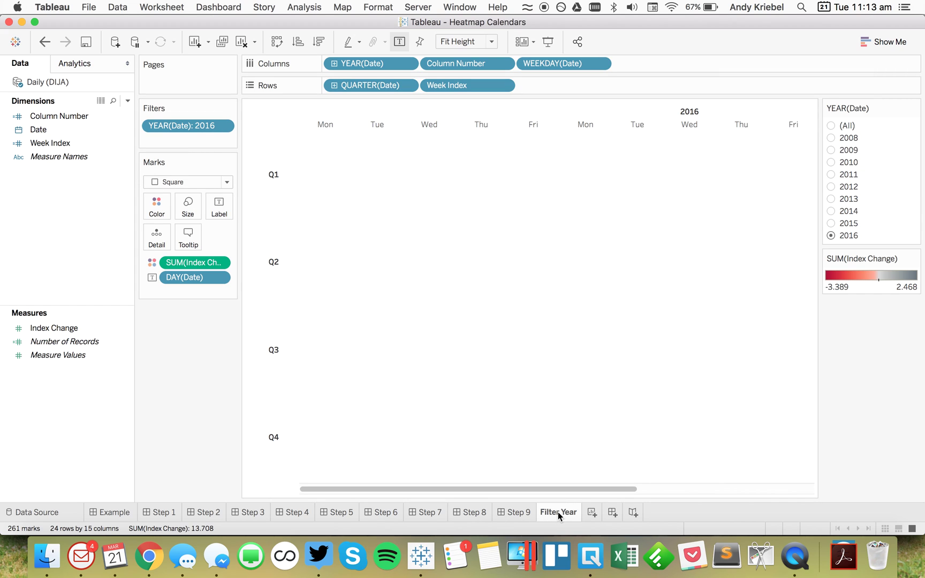
# Duplicate the Filter Year worksheet to create Sheet 10
pyautogui.rightClick(558, 512)
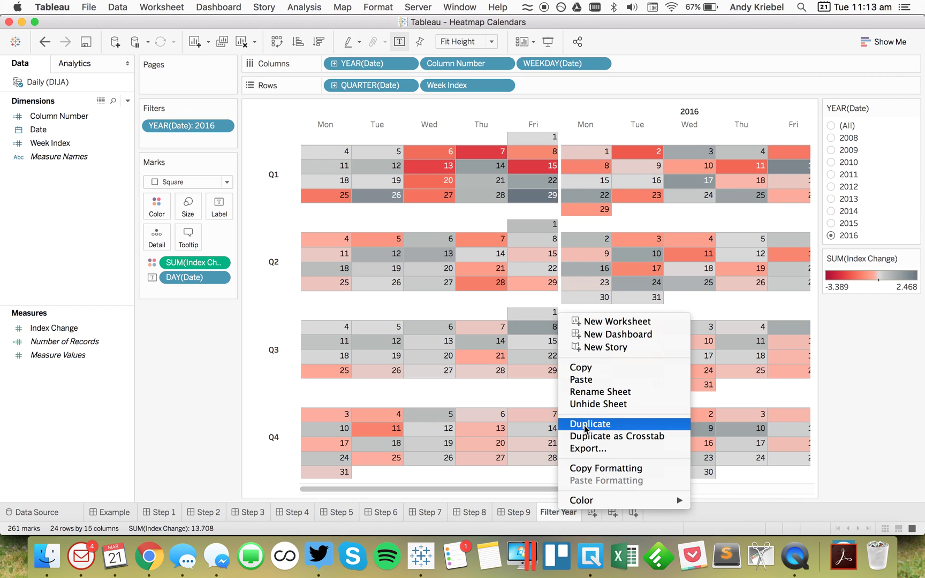
pyautogui.click(225, 446)
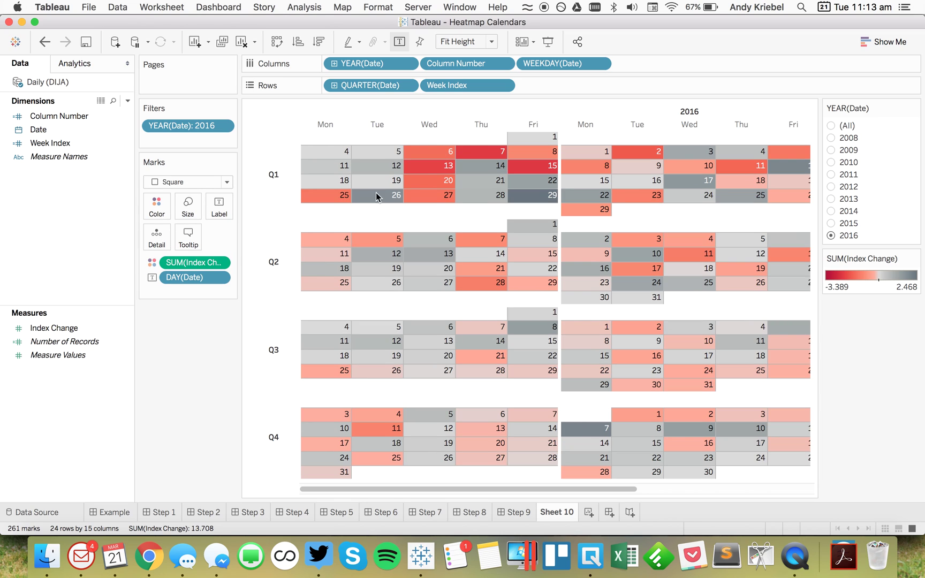
pyautogui.moveTo(550, 142)
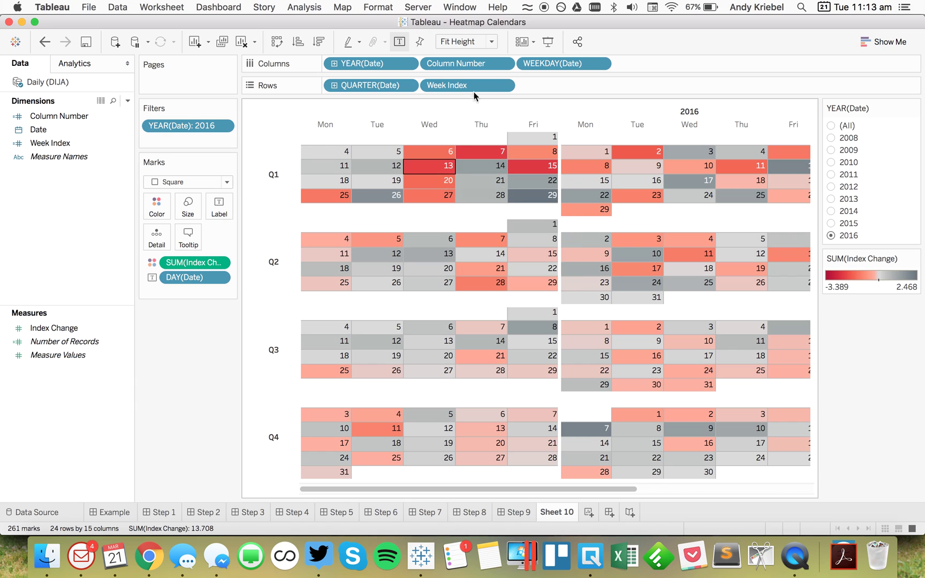
# Make the Week Index pill continuous and set its axis to Reversed
pyautogui.click(503, 87)
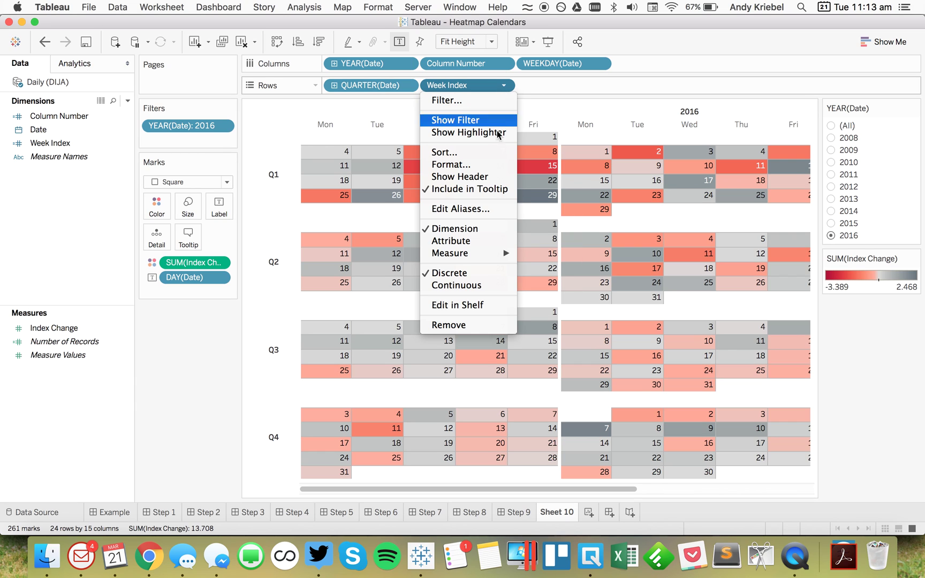
pyautogui.click(476, 284)
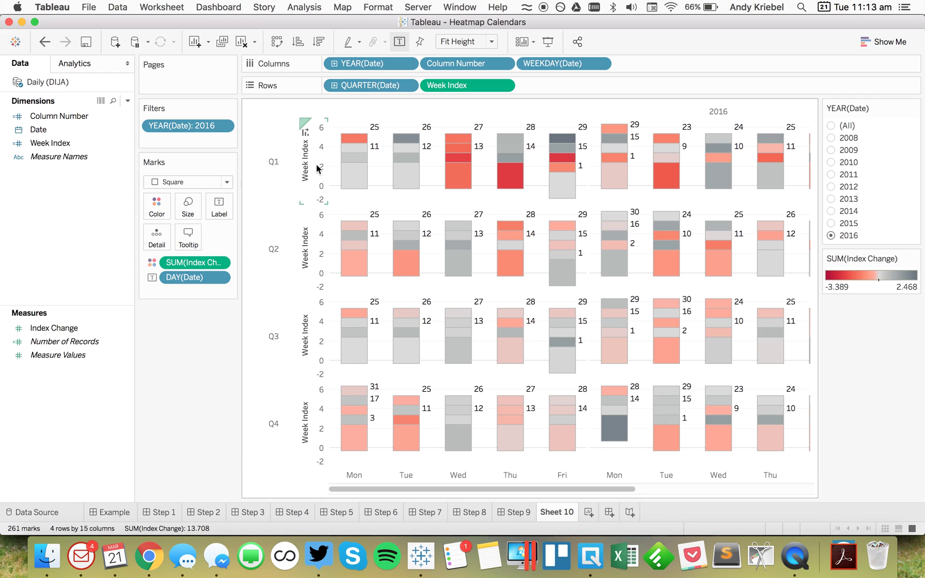
pyautogui.moveTo(317, 169)
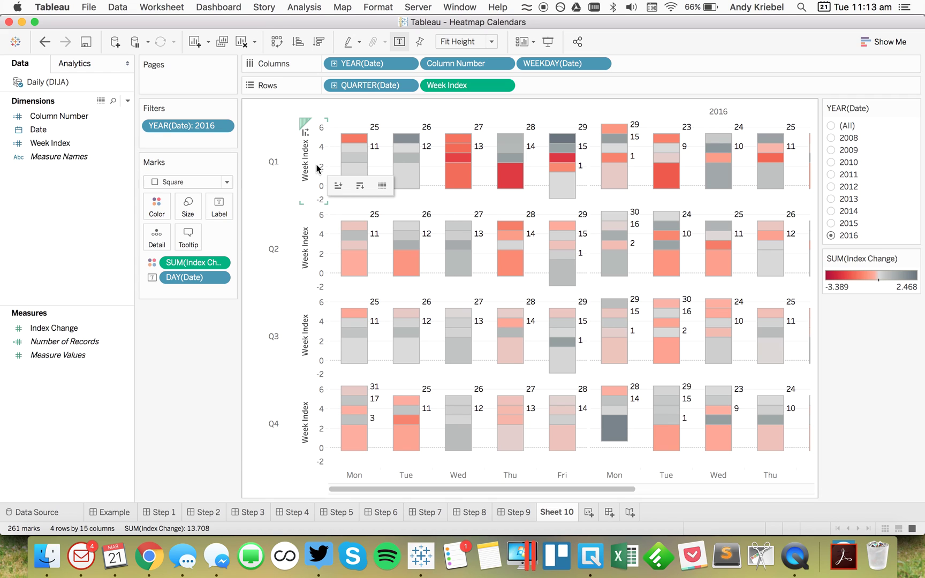
pyautogui.doubleClick(317, 169)
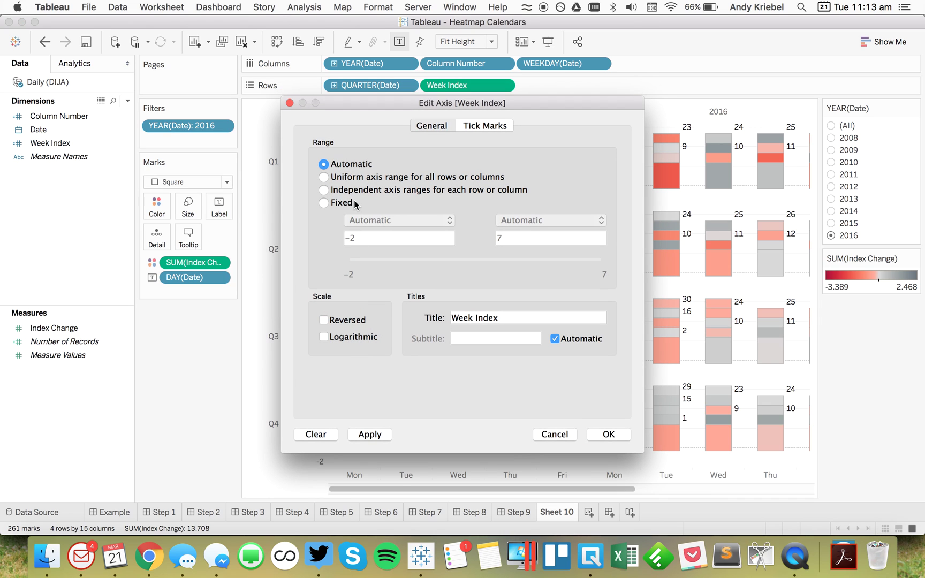
pyautogui.click(323, 320)
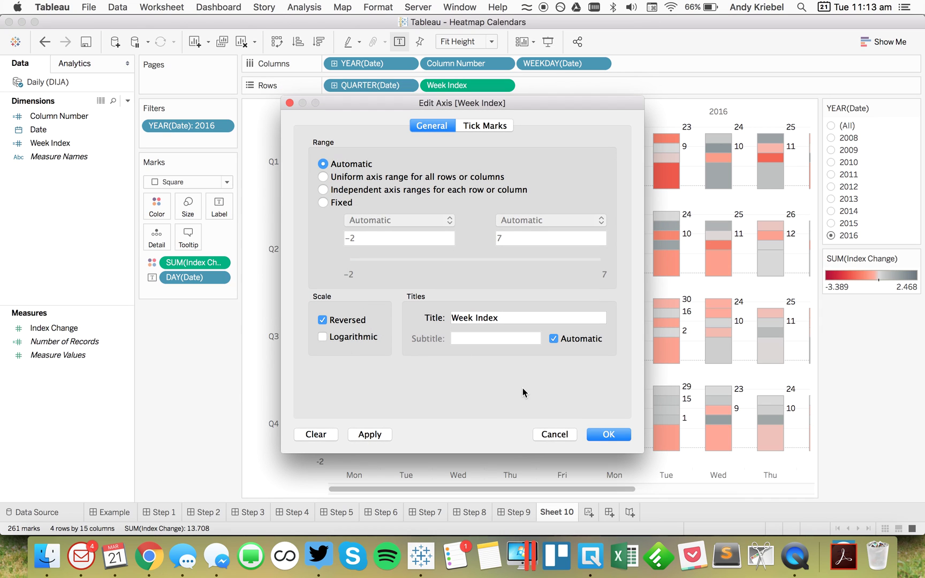
pyautogui.click(607, 435)
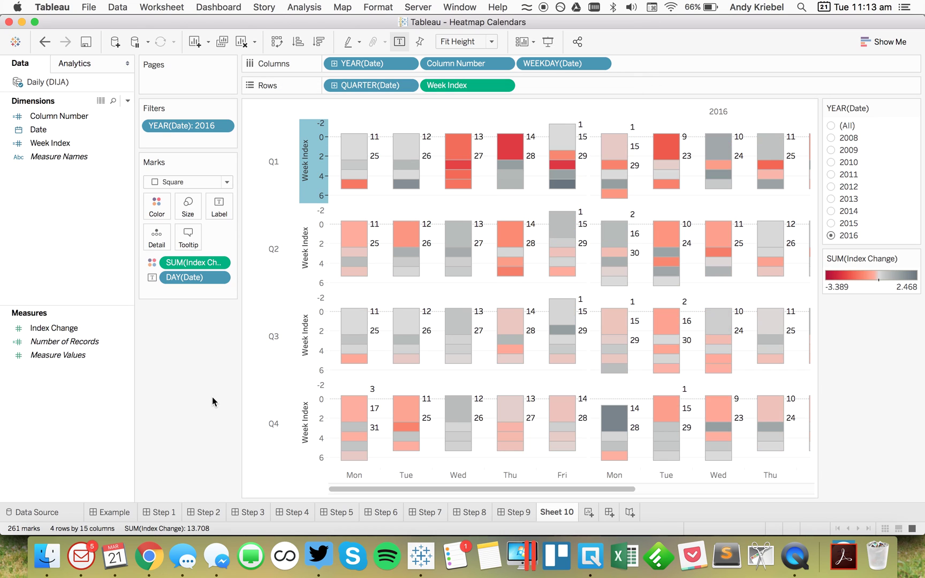
pyautogui.click(213, 400)
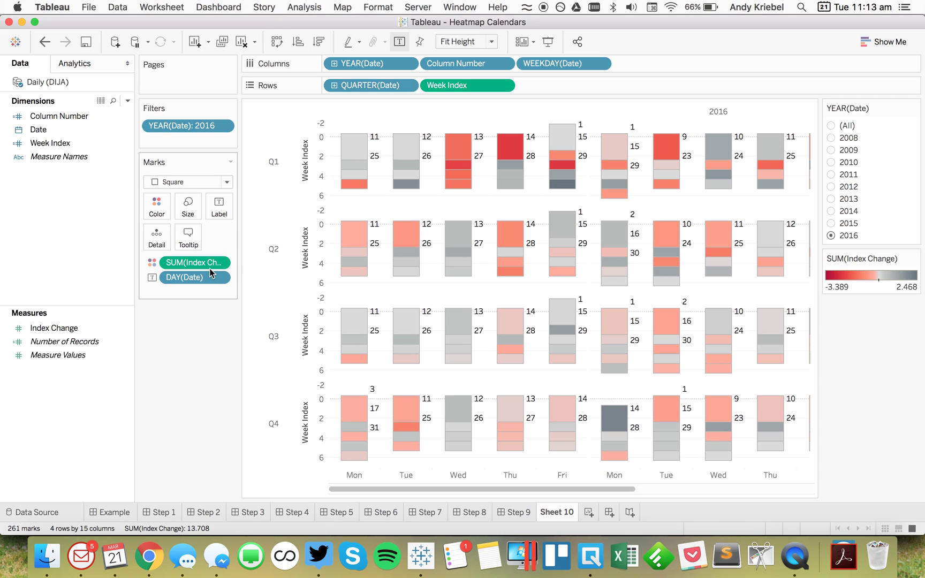
# Change the marks to Gantt bars sized by the average of Number of Records
pyautogui.click(177, 183)
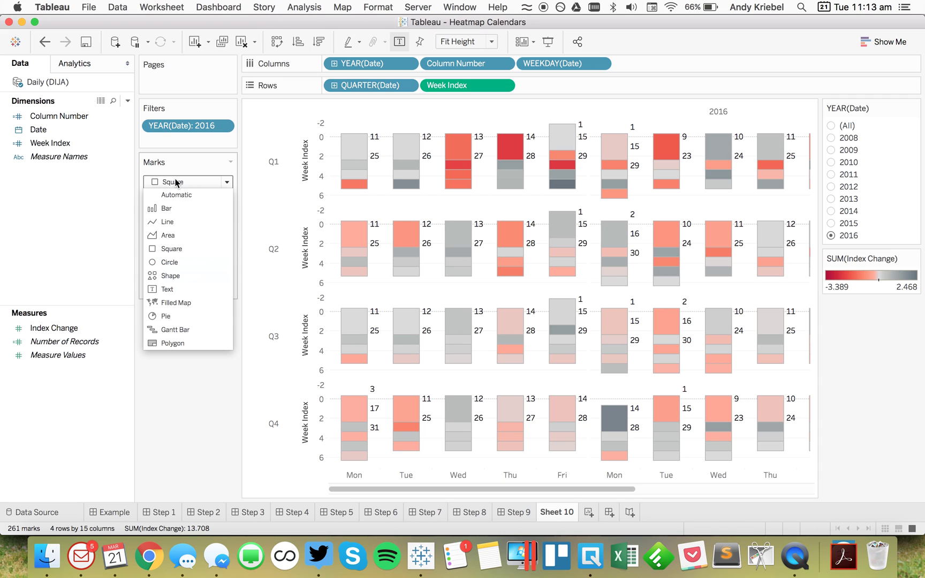
pyautogui.click(183, 330)
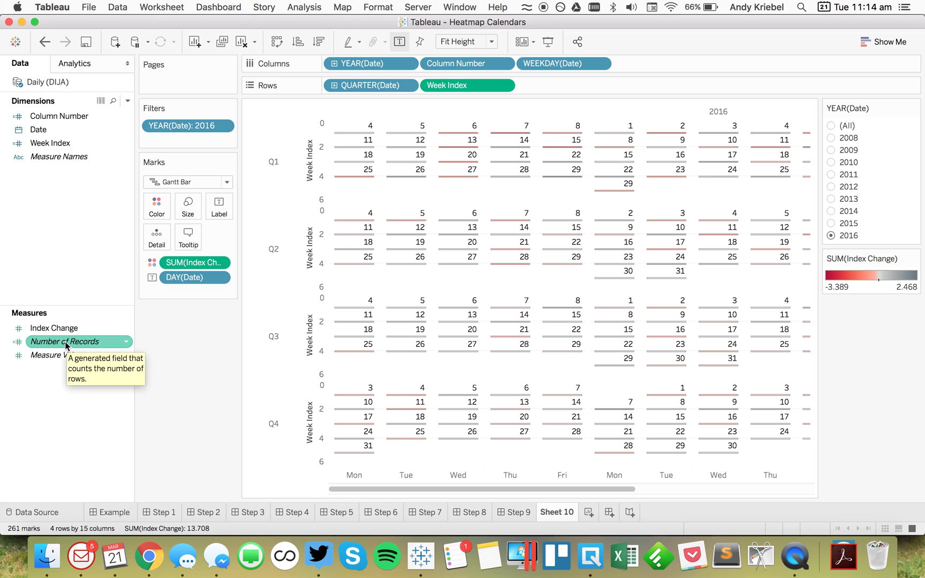
pyautogui.moveTo(65, 342); pyautogui.dragTo(191, 210)
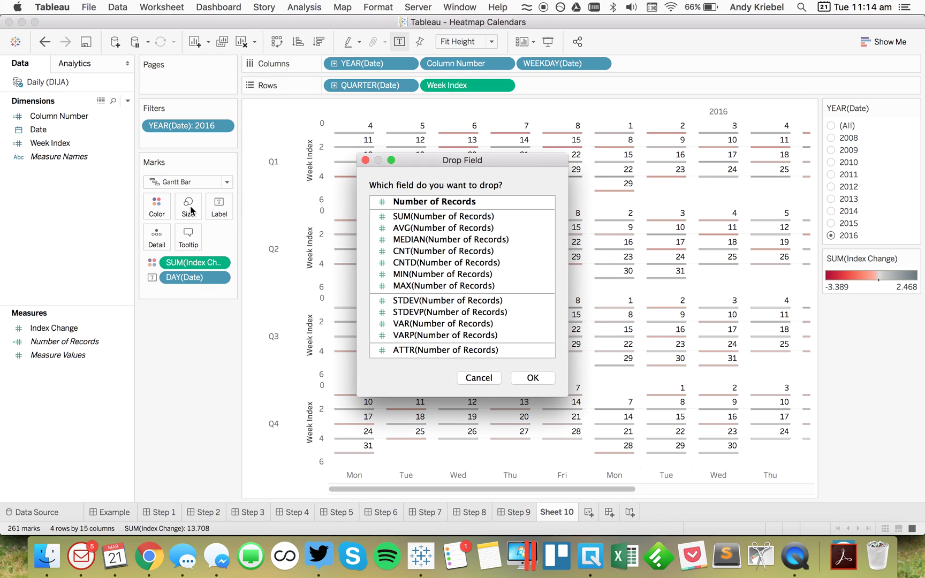
pyautogui.click(456, 228)
pyautogui.click(538, 380)
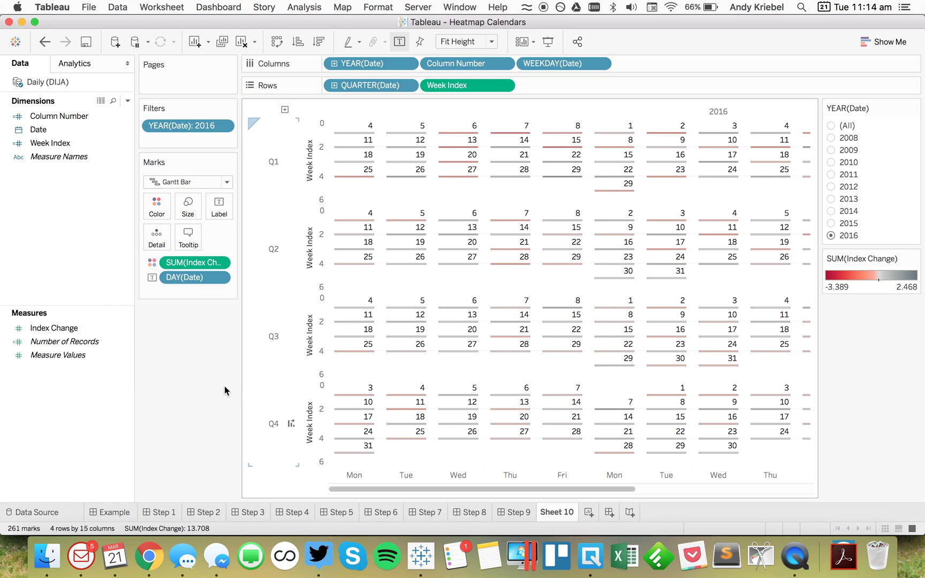
# Let day labels overlap, set them to 8pt, and align them middle right
pyautogui.click(219, 206)
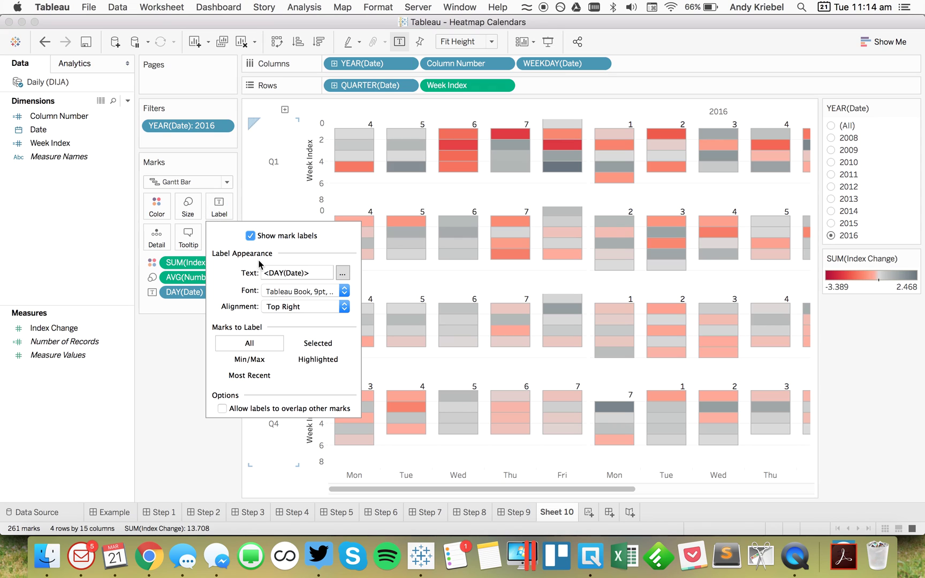
pyautogui.click(222, 408)
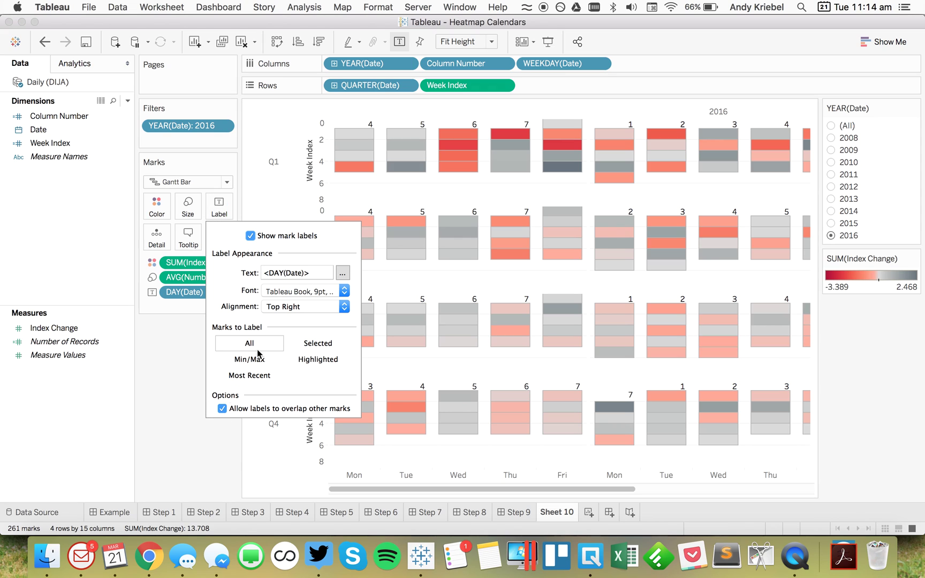
pyautogui.click(345, 291)
pyautogui.click(293, 331)
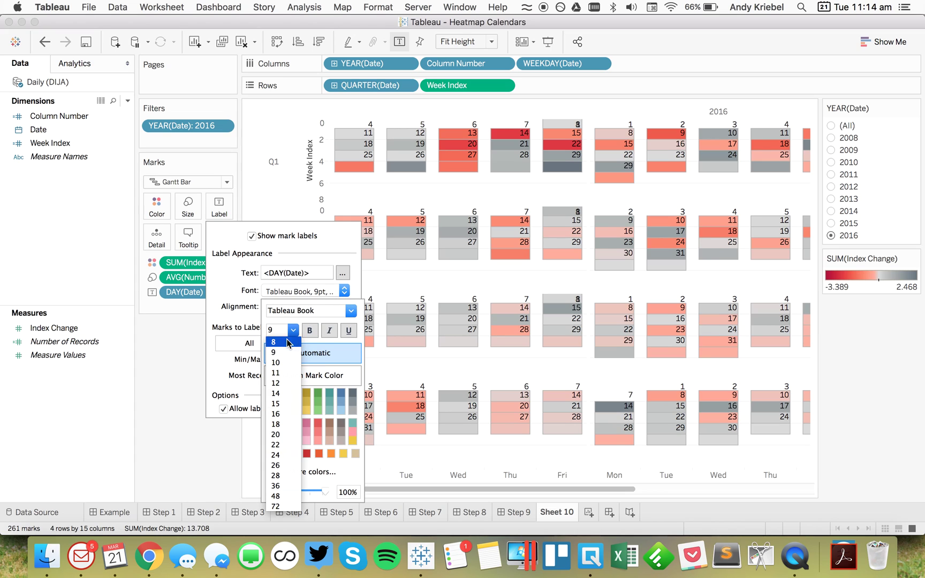
pyautogui.click(282, 342)
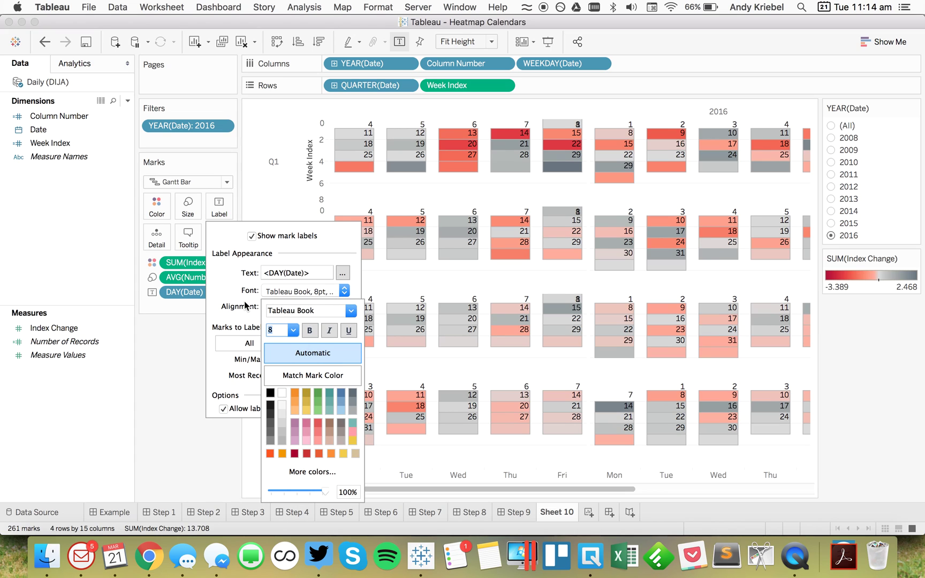
pyautogui.click(246, 306)
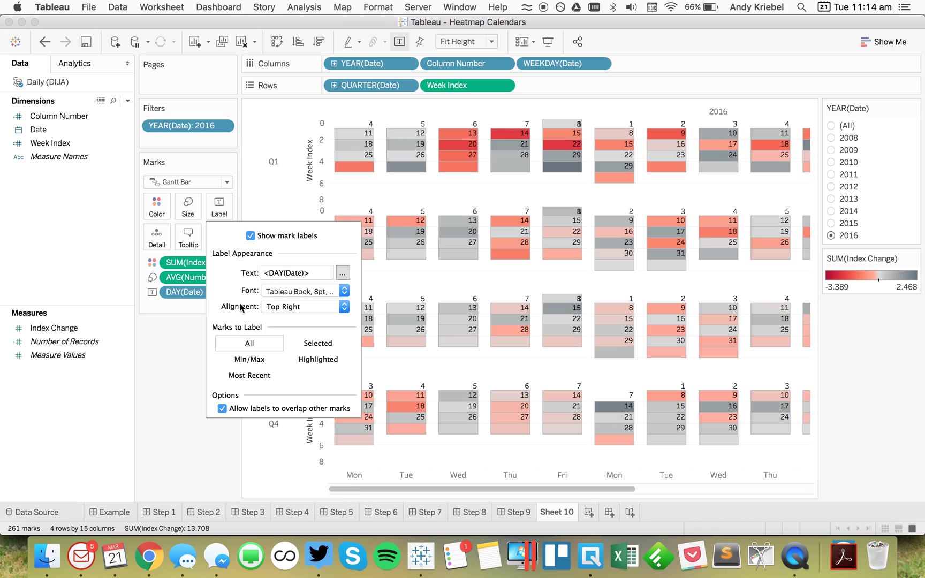
pyautogui.click(306, 307)
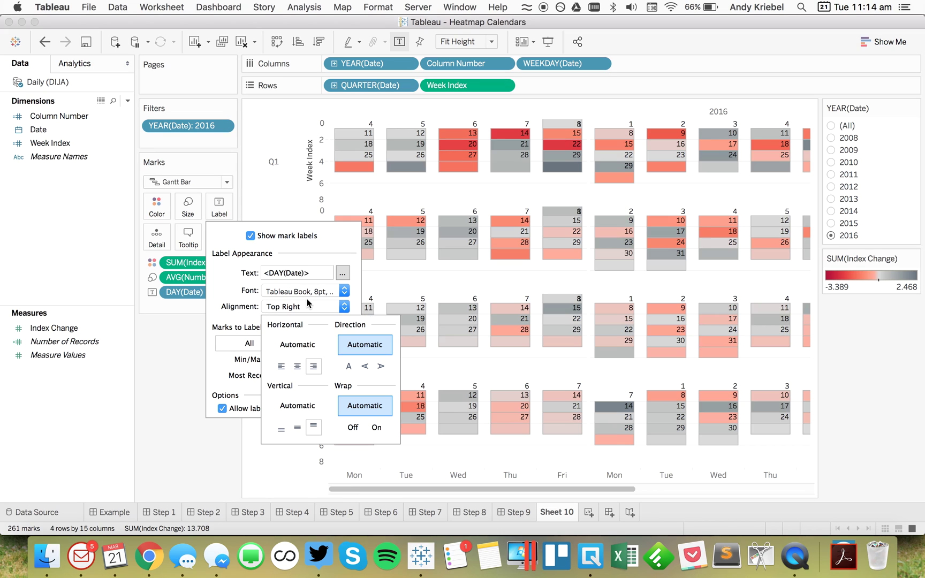
pyautogui.click(300, 368)
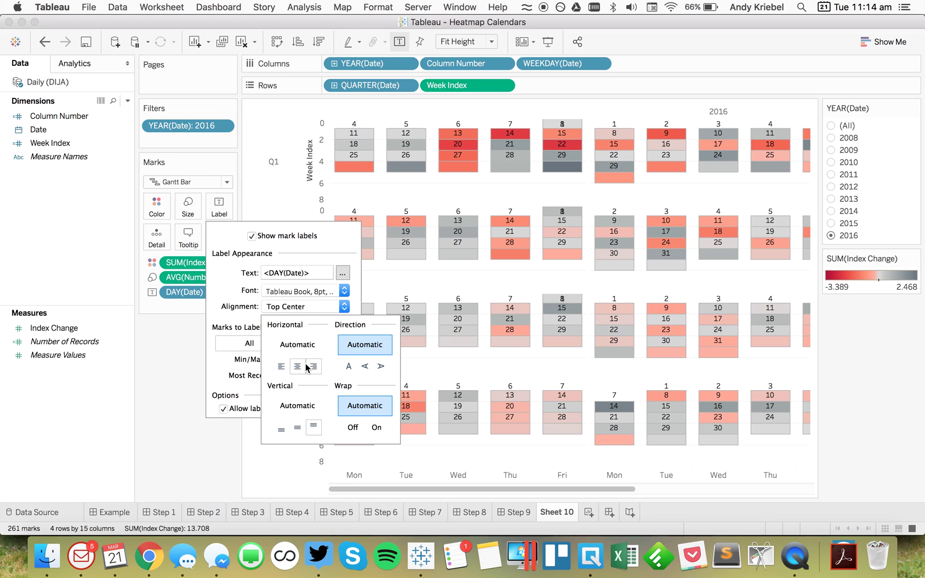
pyautogui.click(313, 367)
pyautogui.click(298, 428)
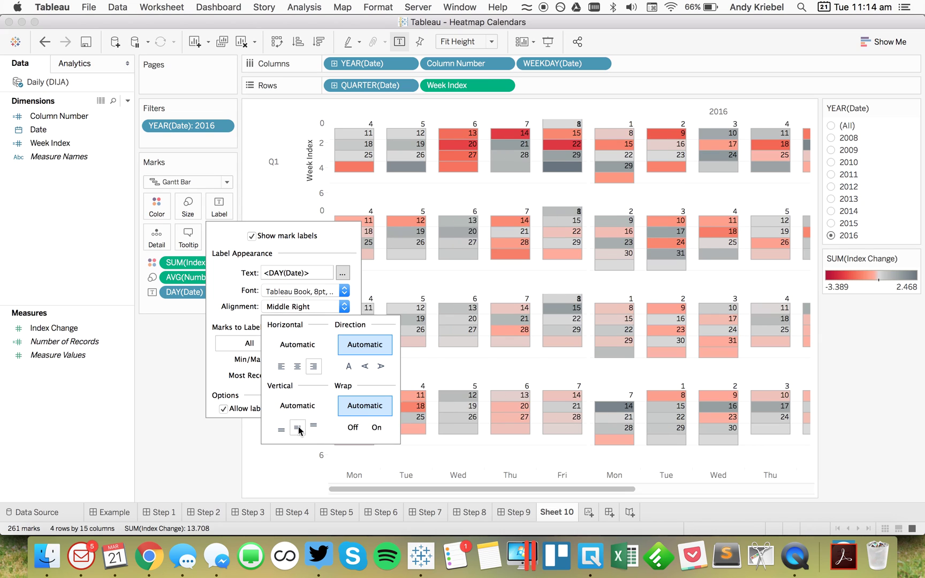
# Uncheck 'Show innermost level at bottom of view' in Advanced Table Layout to put weekday headers on top
pyautogui.click(200, 467)
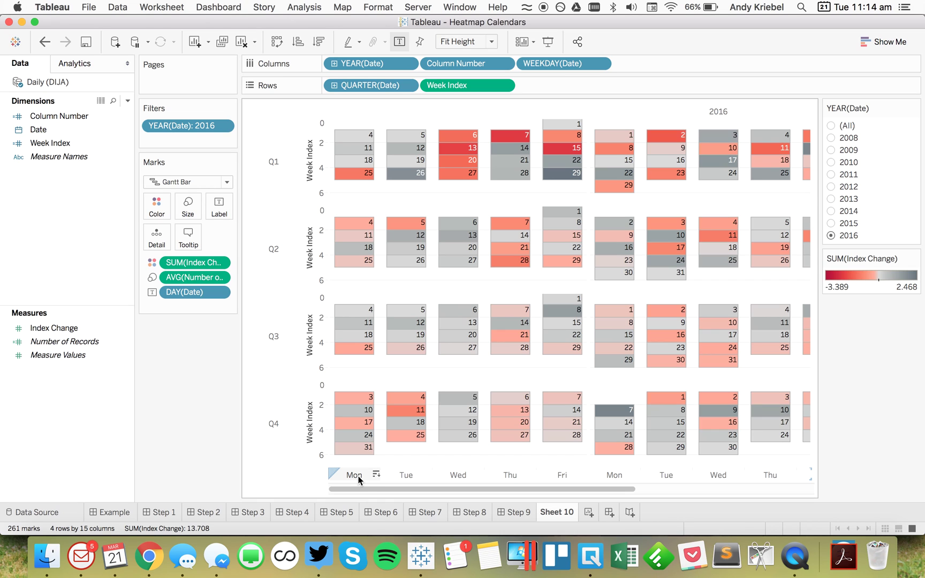
pyautogui.moveTo(369, 491)
pyautogui.mouseDown()
pyautogui.moveTo(588, 501)
pyautogui.moveTo(362, 495)
pyautogui.mouseUp()
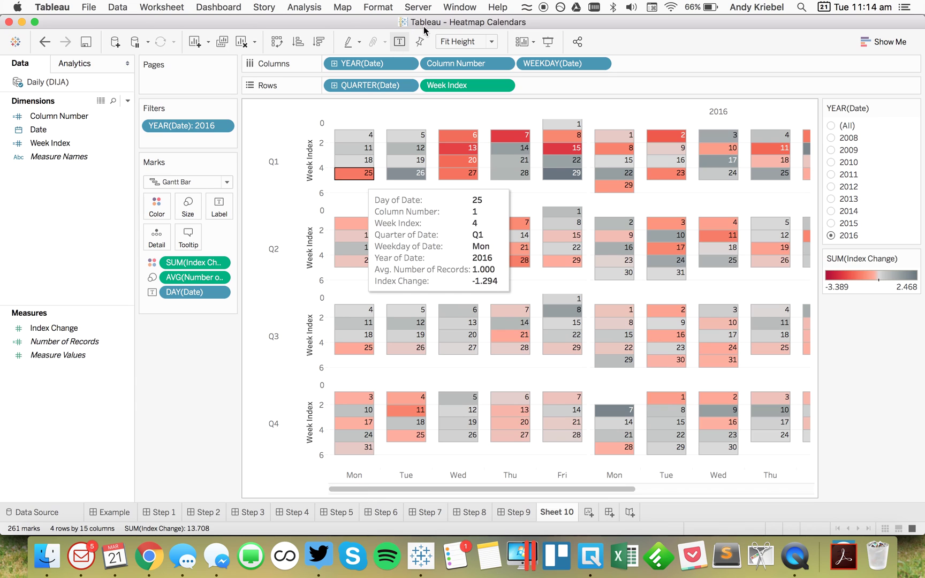
pyautogui.click(305, 7)
pyautogui.moveTo(364, 151)
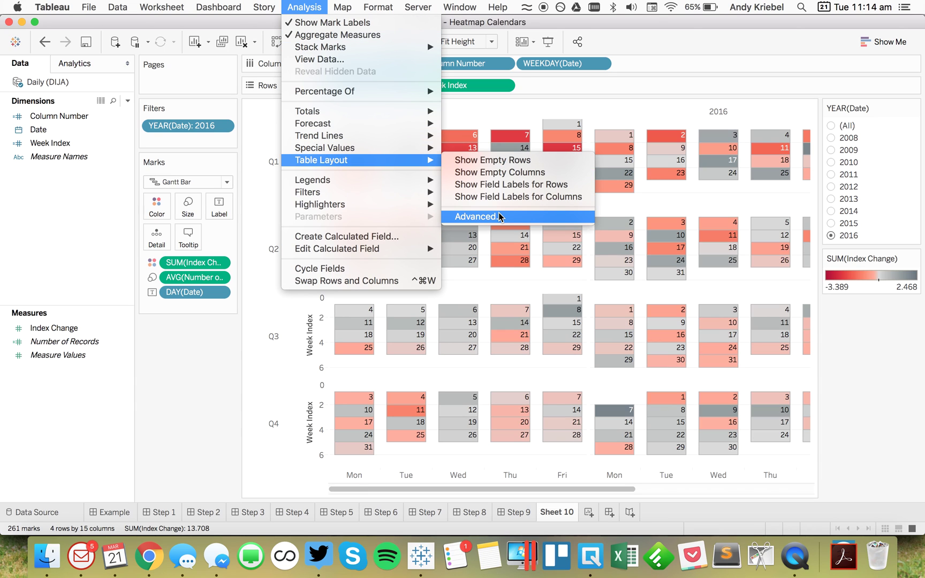
pyautogui.click(499, 217)
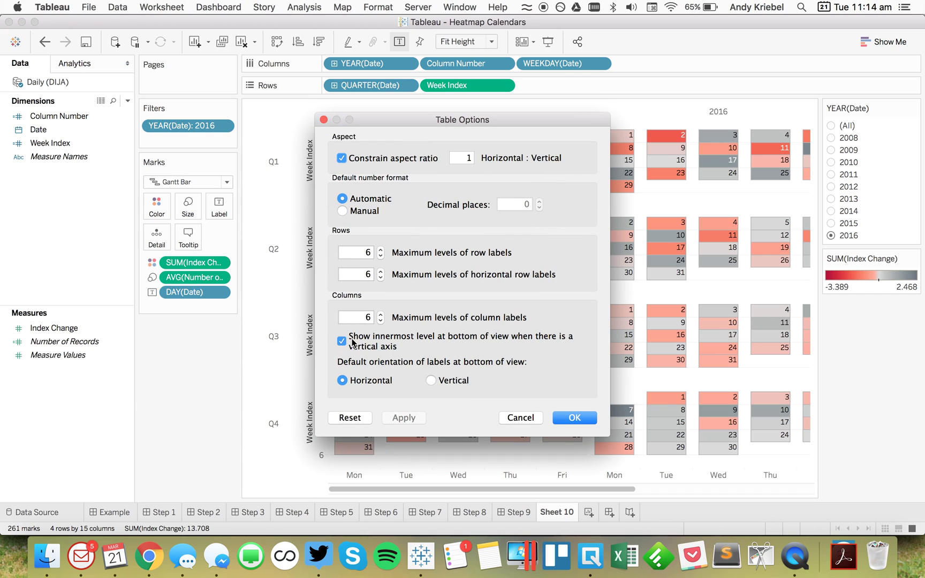
pyautogui.click(343, 341)
pyautogui.click(575, 417)
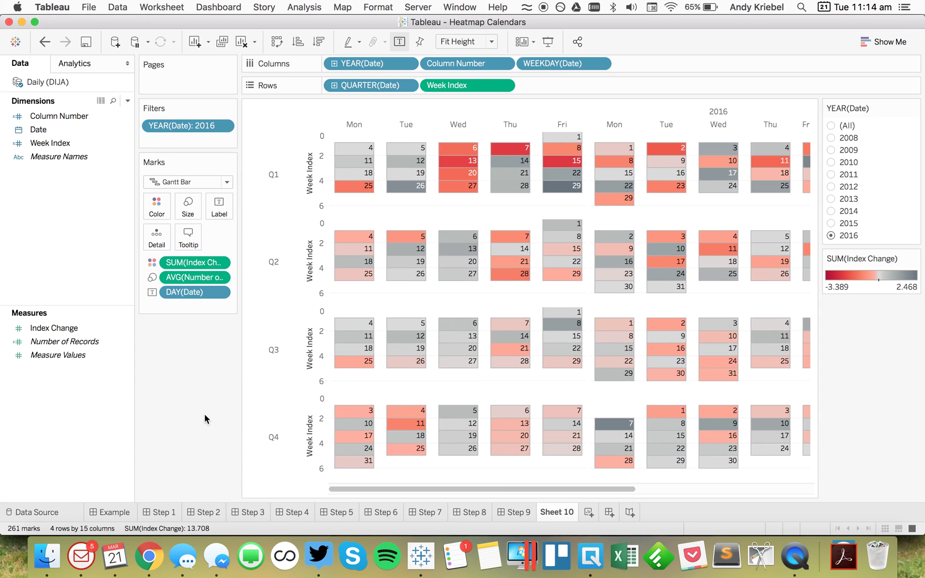
pyautogui.click(188, 209)
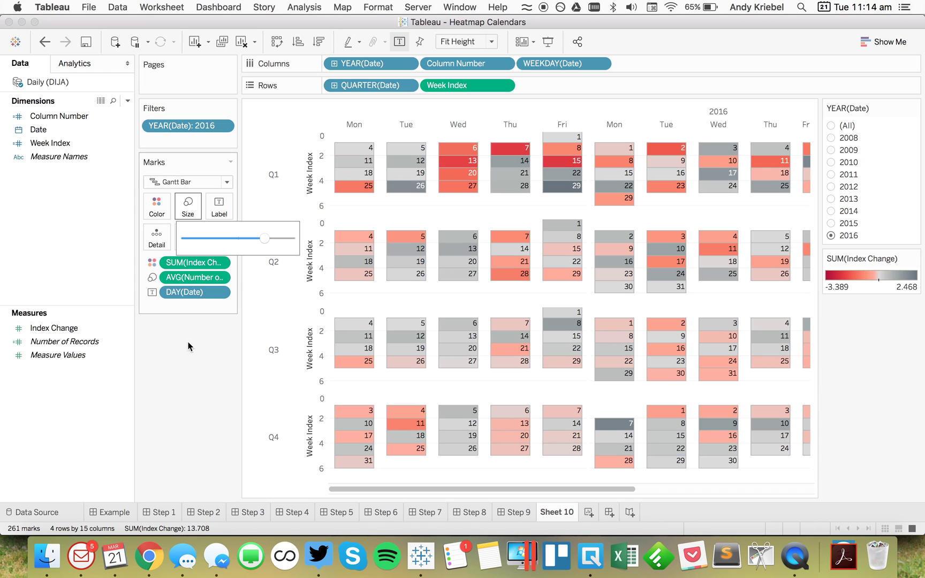
pyautogui.click(189, 395)
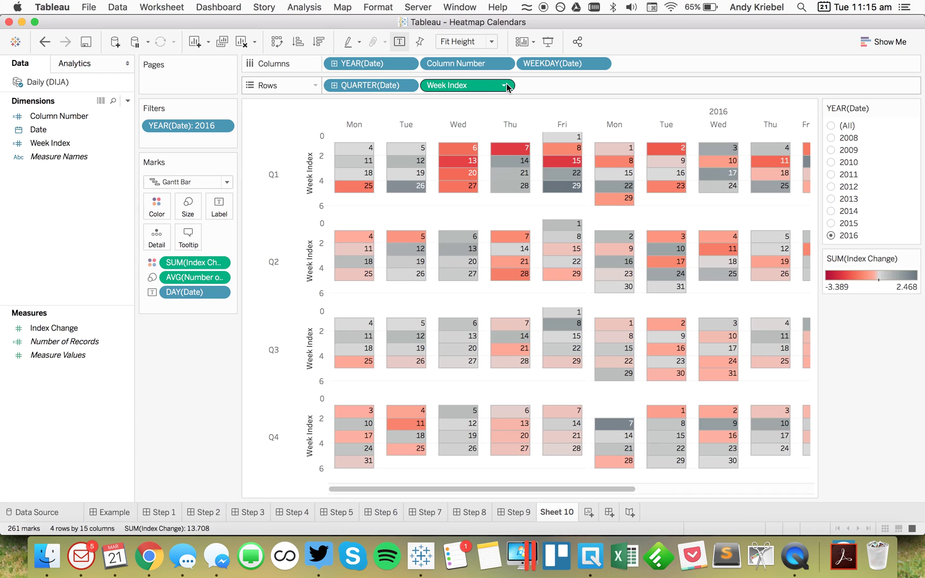
# Drag the mark Size slider to its maximum so calendar cells have no gaps
pyautogui.click(188, 207)
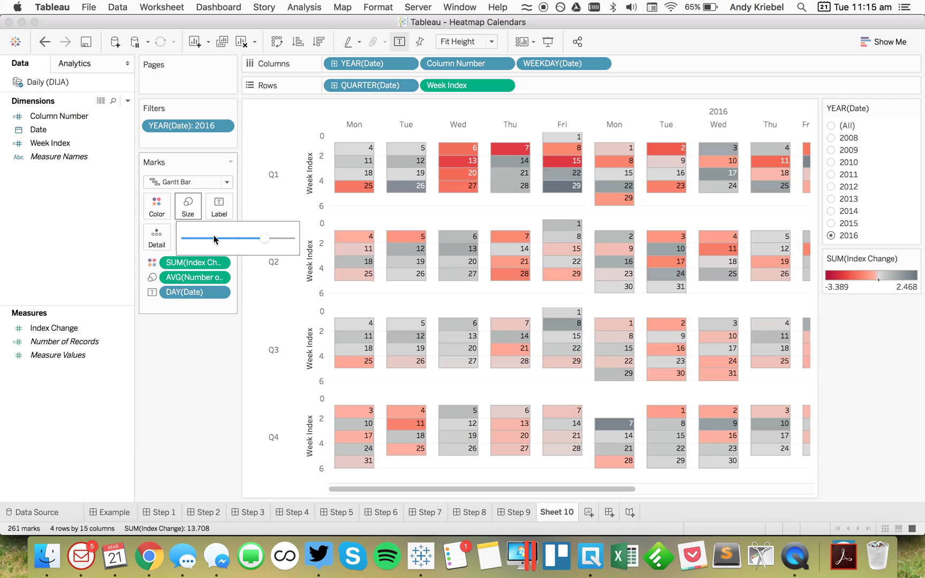
pyautogui.moveTo(265, 239); pyautogui.dragTo(304, 244)
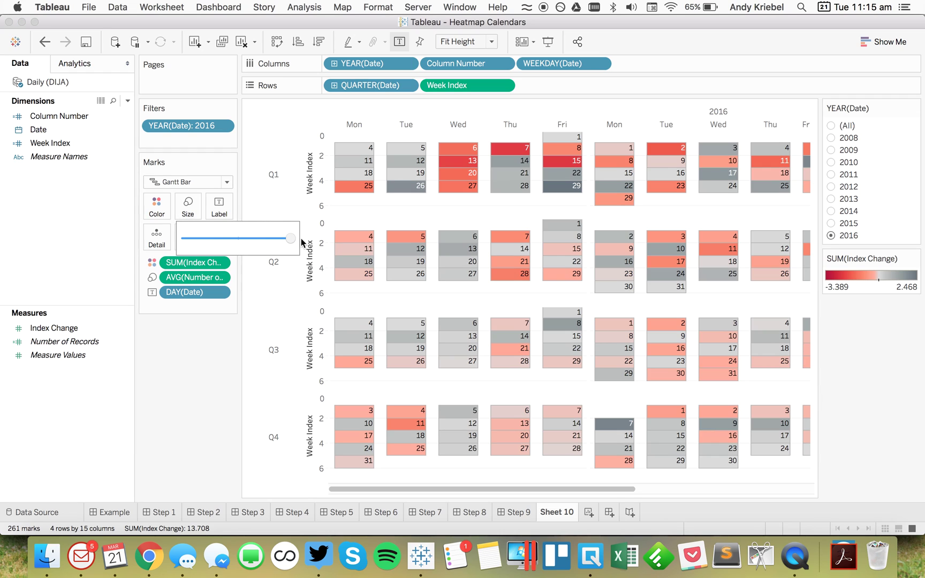
pyautogui.click(205, 365)
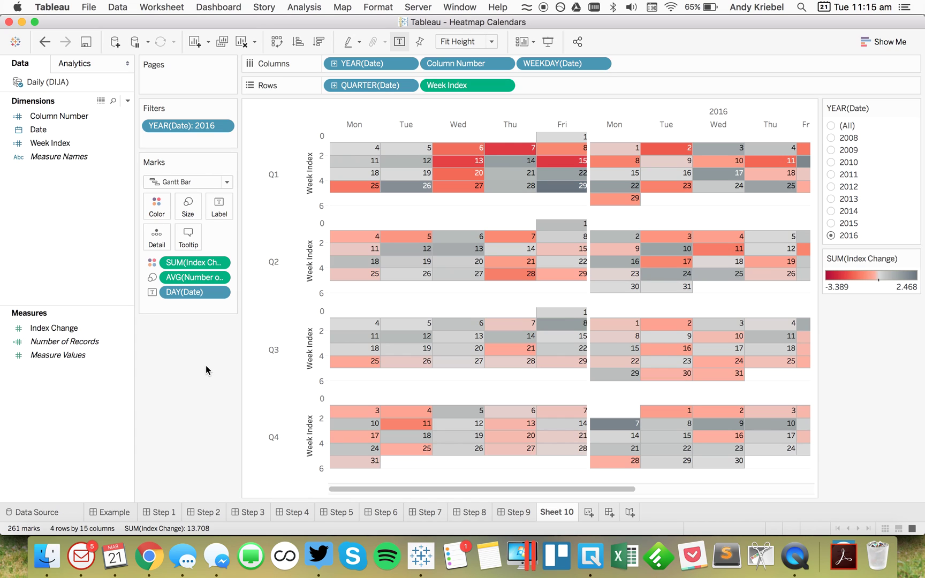
# Create a new calculated field named Week Label
pyautogui.rightClick(66, 265)
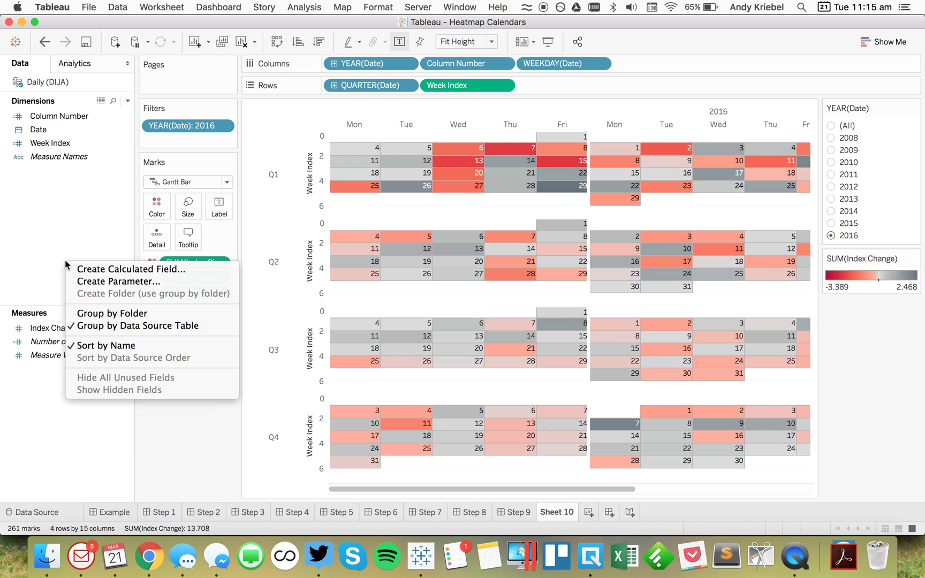
pyautogui.click(94, 275)
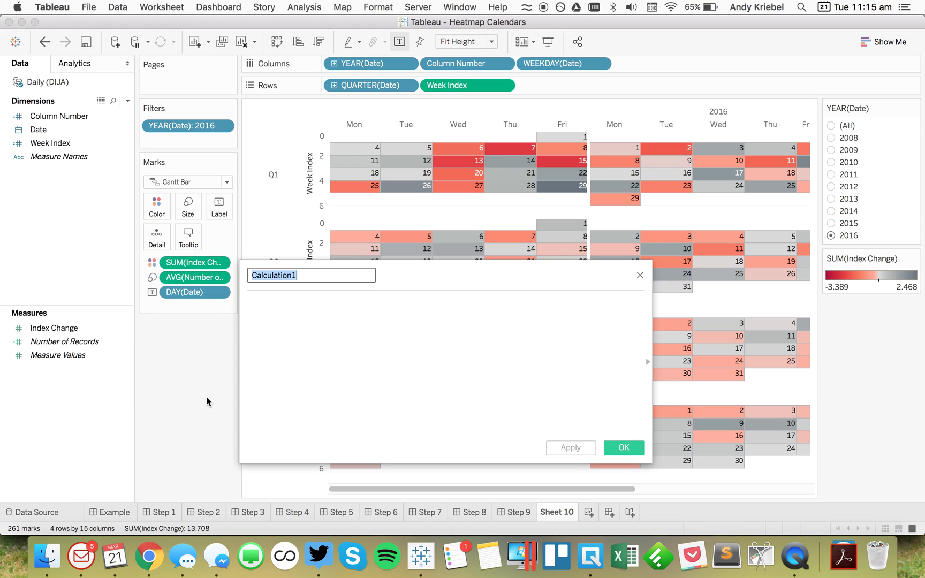
pyautogui.write('Week ')
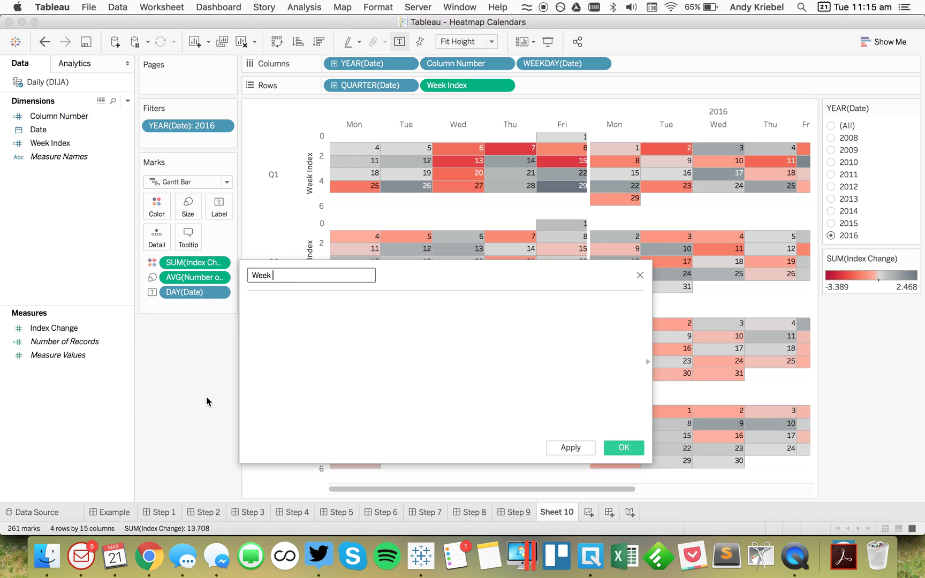
pyautogui.write('Label')
pyautogui.press('Tab')
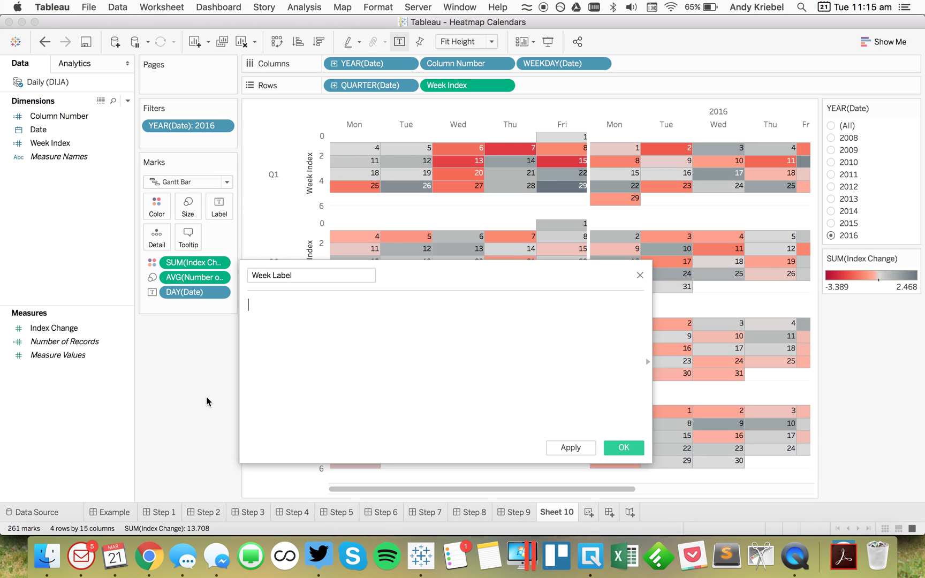
# Enter the formula IF DATEPART('weekday',[Date])=4 THEN -2.0 END
pyautogui.write('date')
pyautogui.press('Down')
pyautogui.press('Down')
pyautogui.press('Down')
pyautogui.press('Down')
pyautogui.press('Down')
pyautogui.press('Down')
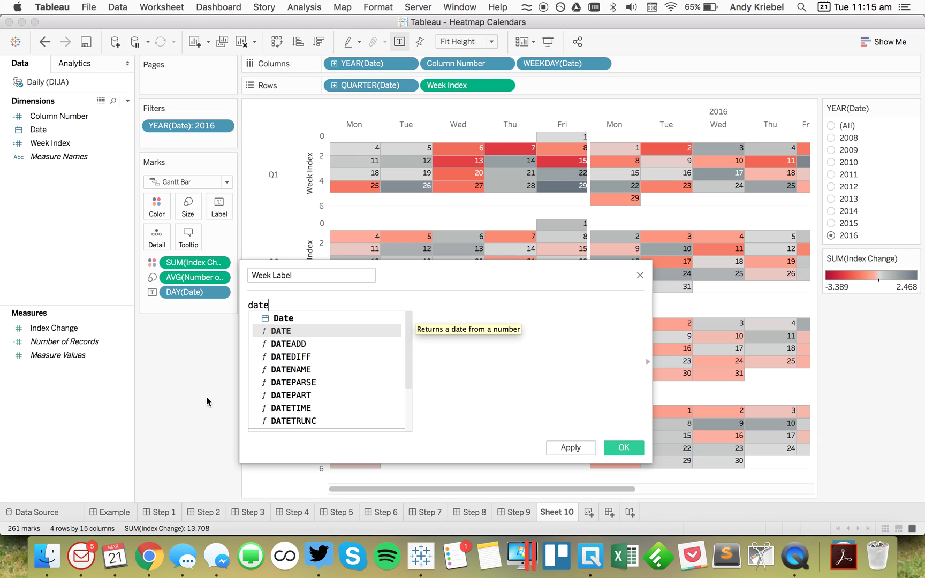
pyautogui.press('Return')
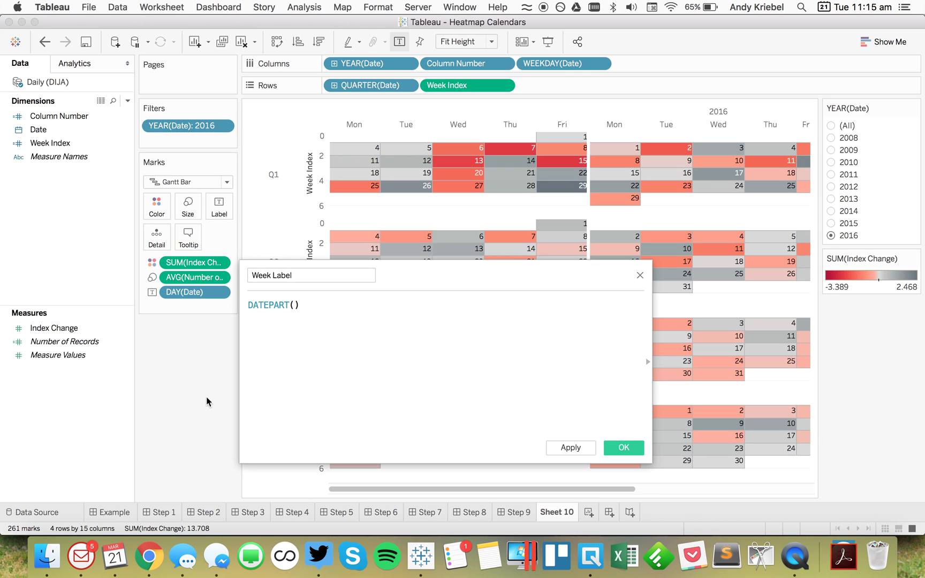
pyautogui.write('IF')
pyautogui.press('End')
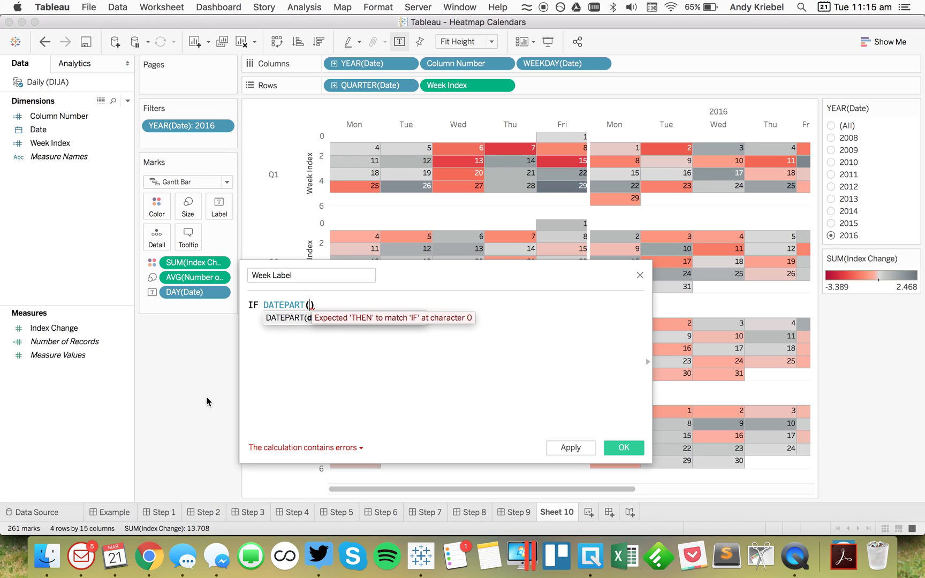
pyautogui.press('Left')
pyautogui.write("'wekk")
pyautogui.press('BackSpace')
pyautogui.press('BackSpace')
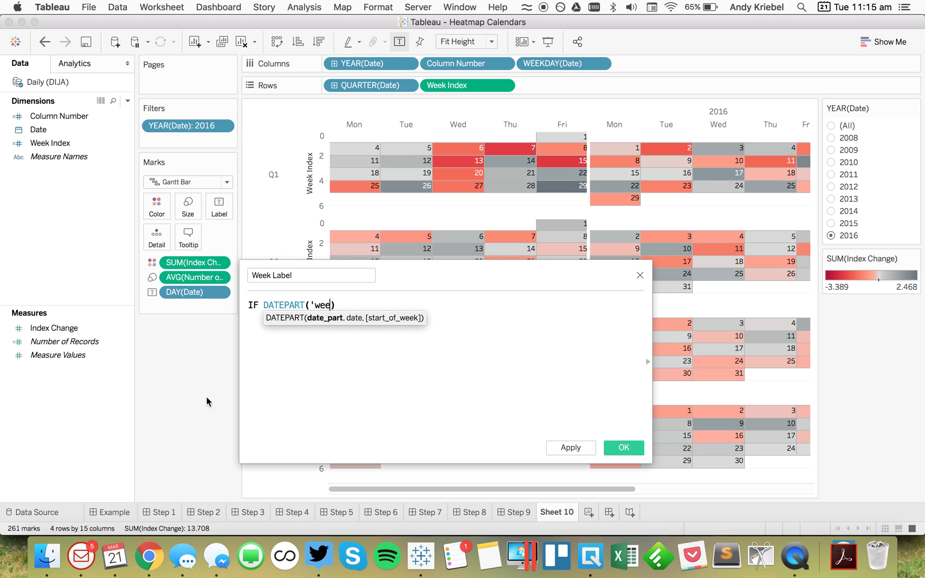
pyautogui.write('ekk')
pyautogui.press('BackSpace')
pyautogui.write("',dat")
pyautogui.press('Return')
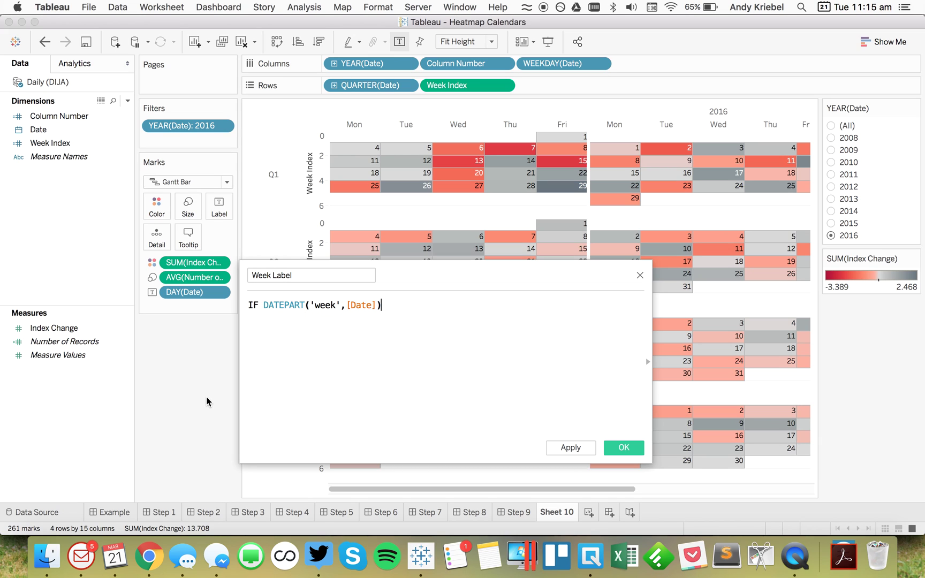
pyautogui.press('Right')
pyautogui.write('=')
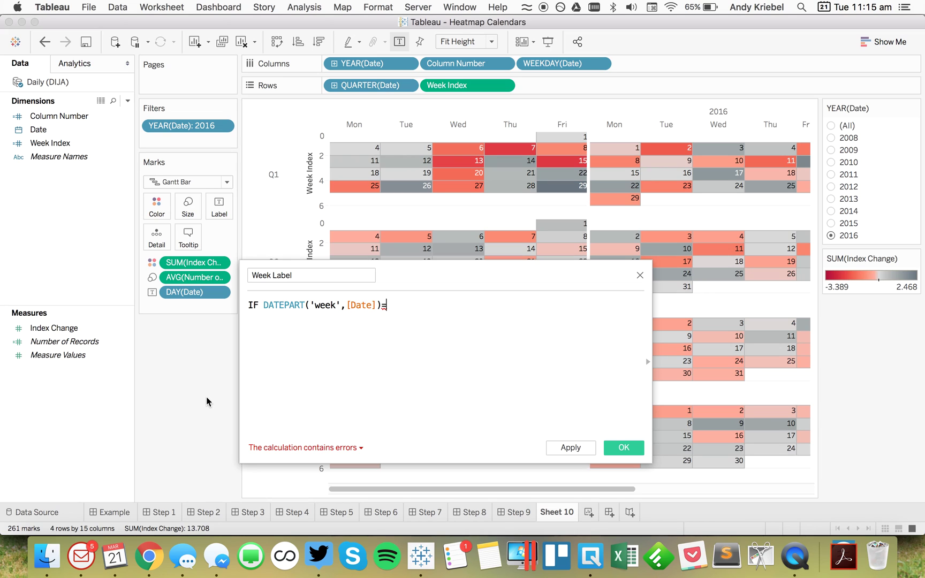
pyautogui.write('4 THEN')
pyautogui.click(336, 306)
pyautogui.write('day')
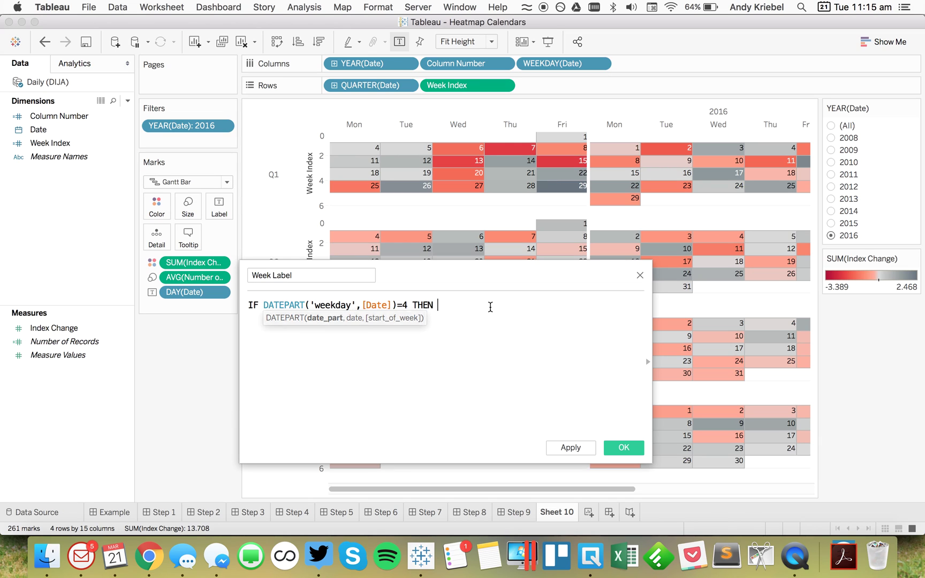
pyautogui.click(490, 306)
pyautogui.write('-2')
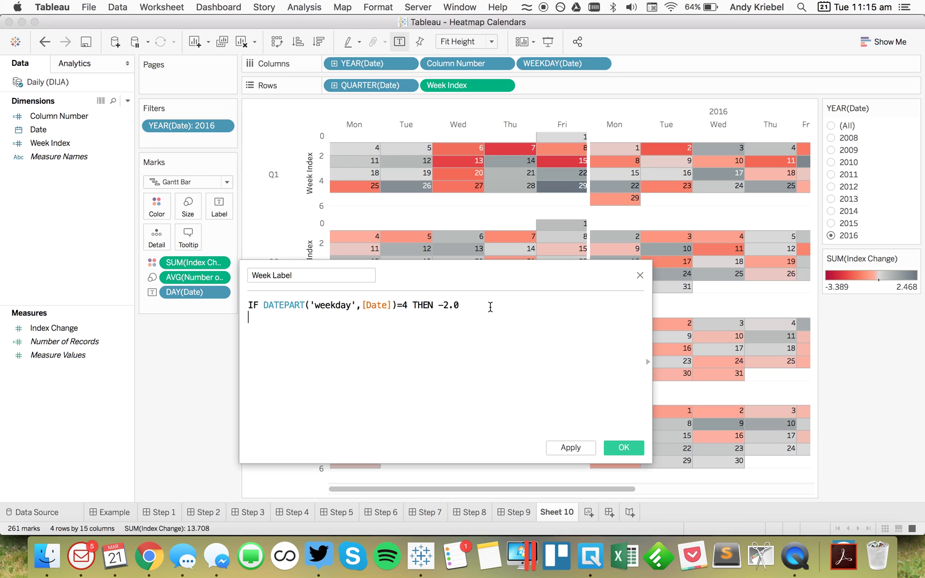
pyautogui.write('.0')
pyautogui.press('Return')
pyautogui.write('END')
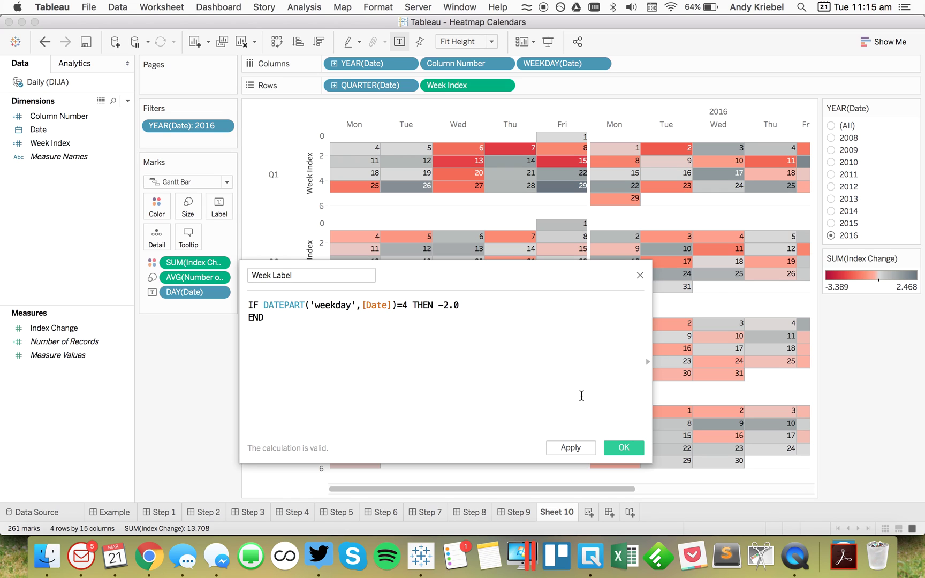
# Save the Week Label calculation and add it to Rows as a second axis
pyautogui.click(624, 447)
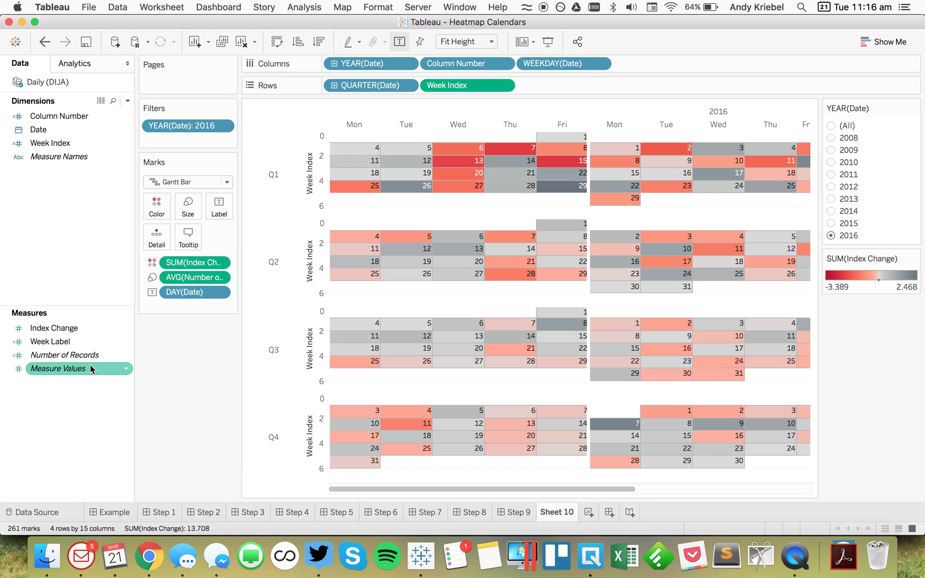
pyautogui.moveTo(50, 342); pyautogui.dragTo(808, 184)
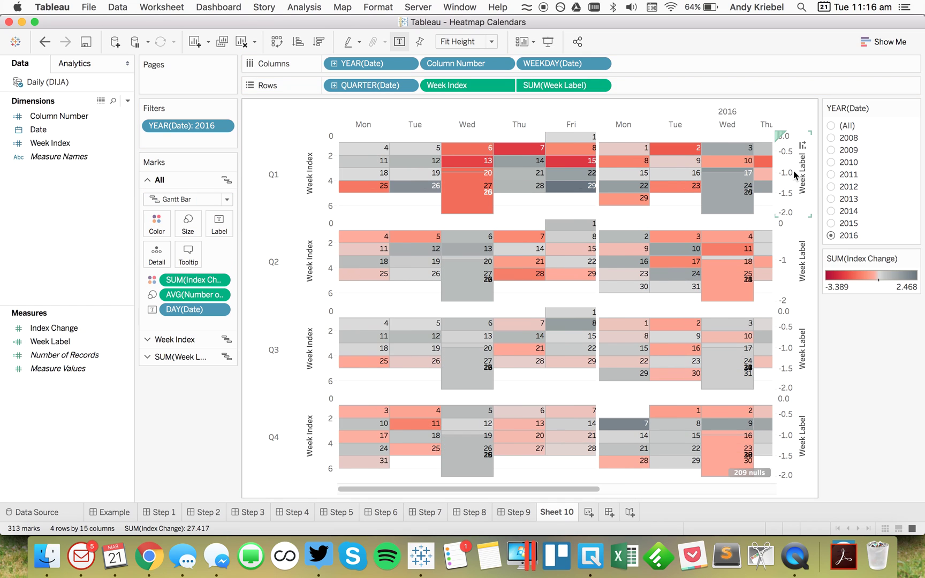
pyautogui.rightClick(794, 171)
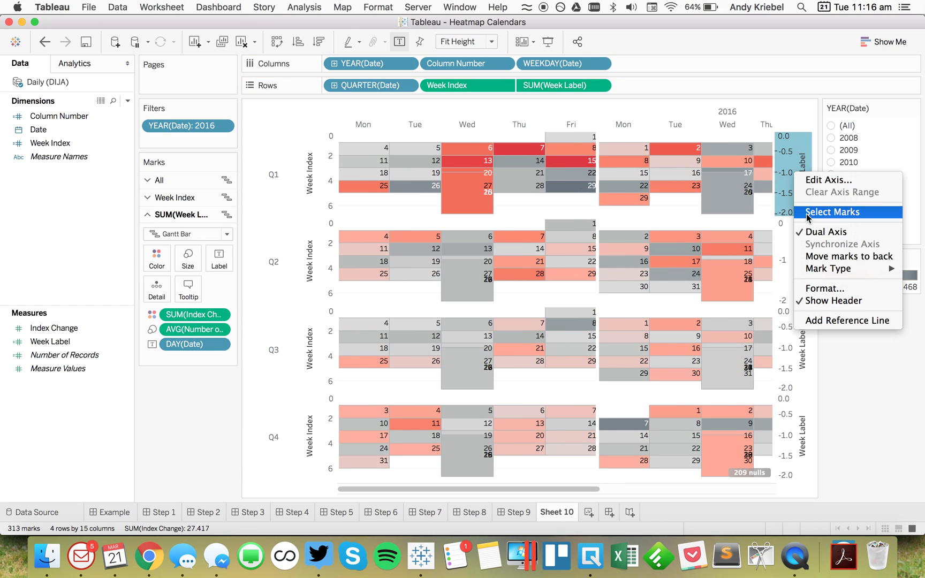
pyautogui.click(861, 375)
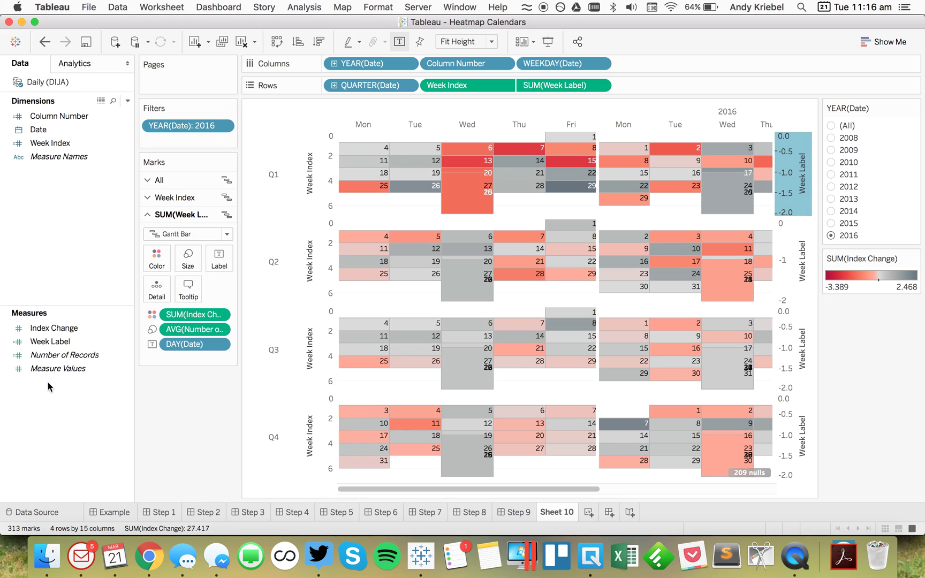
# Make Week Index a decimal number, synchronize the Week Label axis, and reverse Week Index
pyautogui.click(37, 144)
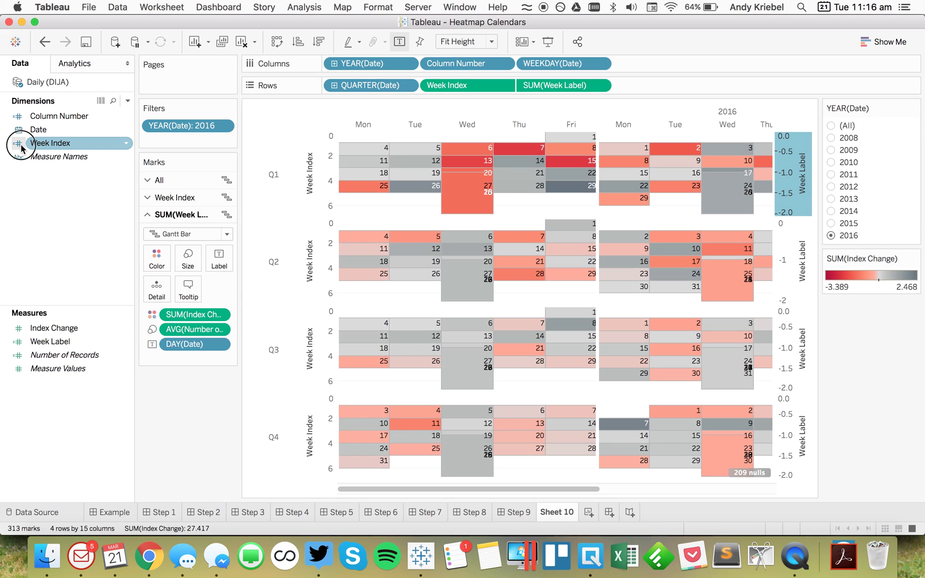
pyautogui.click(18, 143)
pyautogui.click(48, 156)
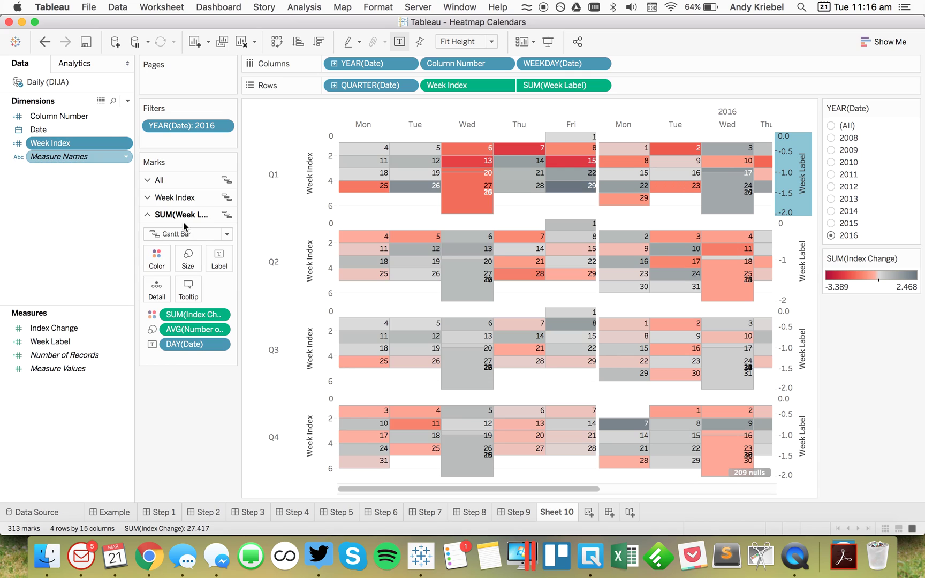
pyautogui.rightClick(797, 167)
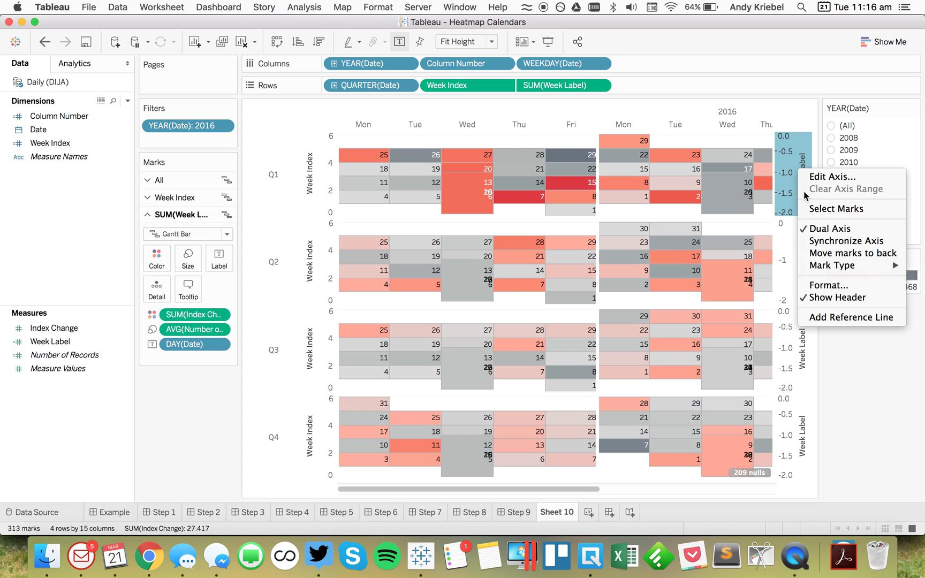
pyautogui.click(822, 246)
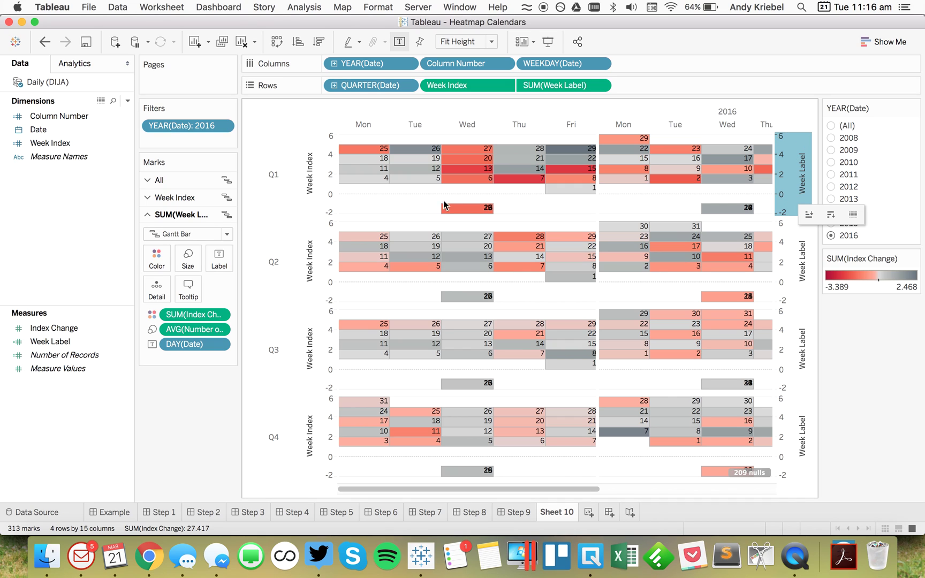
pyautogui.doubleClick(316, 182)
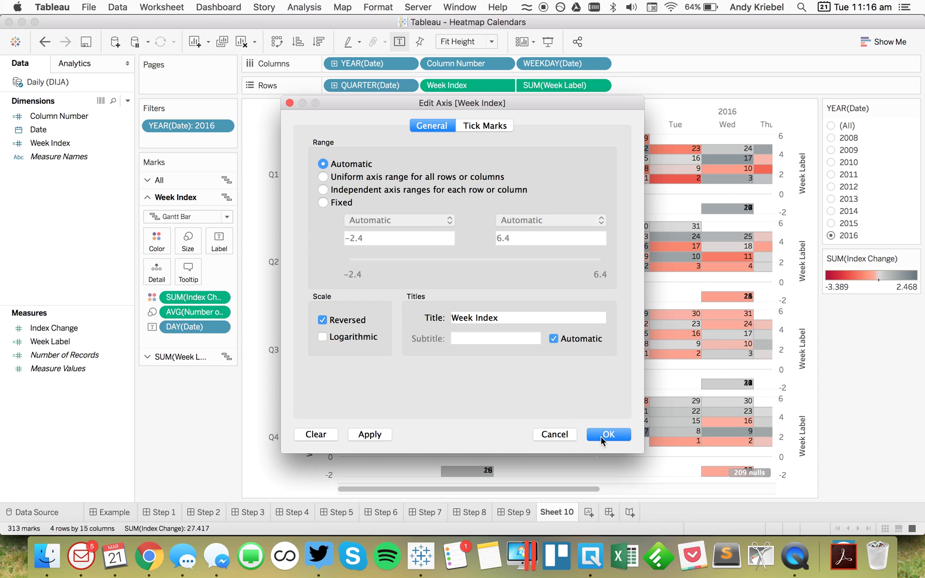
pyautogui.click(601, 435)
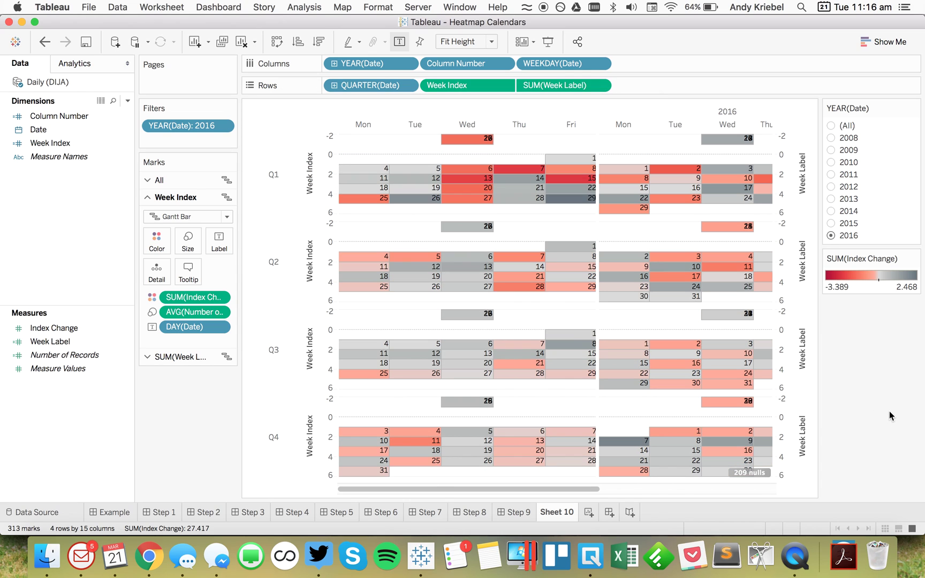
# On the Week Label layer, remove Index Change, label by month, and use Text marks
pyautogui.click(795, 171)
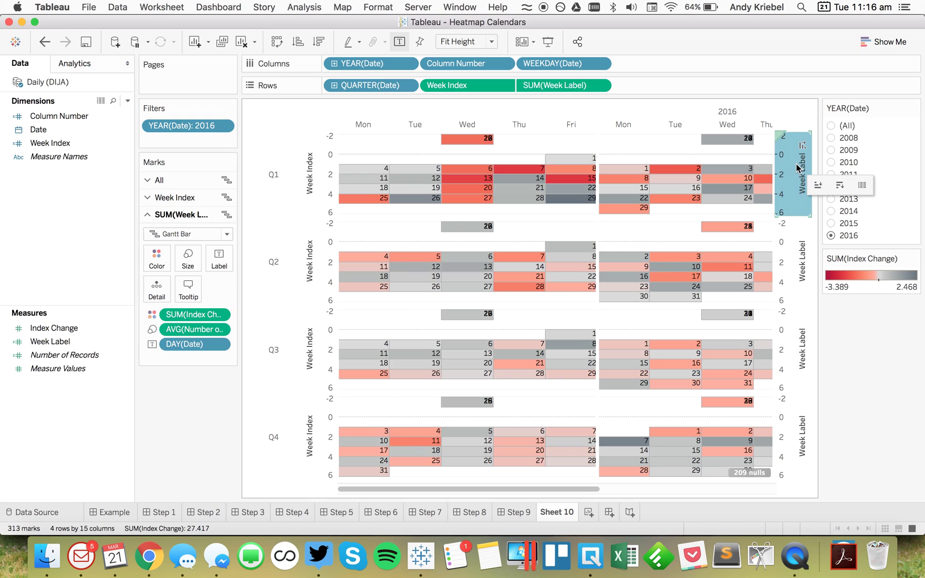
pyautogui.click(186, 321)
pyautogui.moveTo(186, 321); pyautogui.dragTo(186, 355)
pyautogui.click(225, 315)
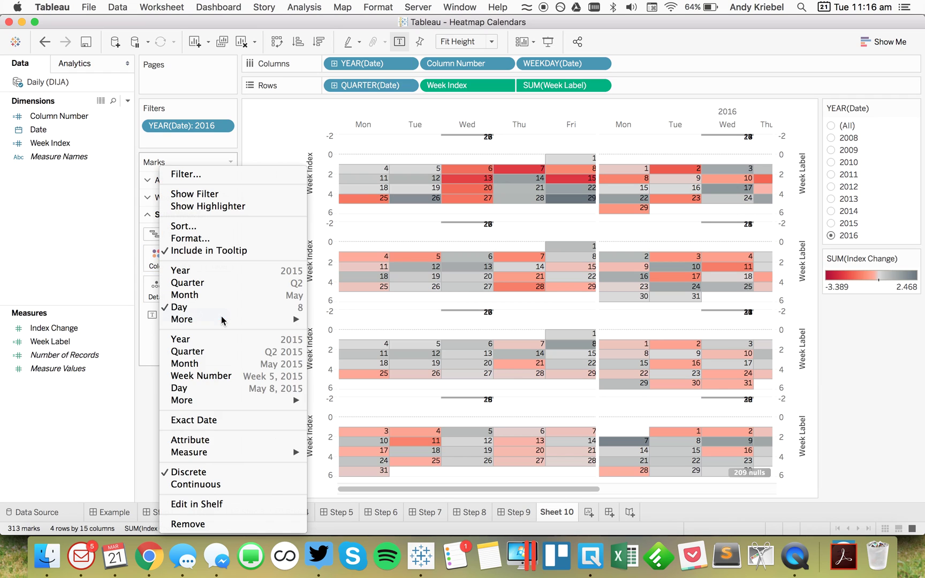
pyautogui.moveTo(282, 319)
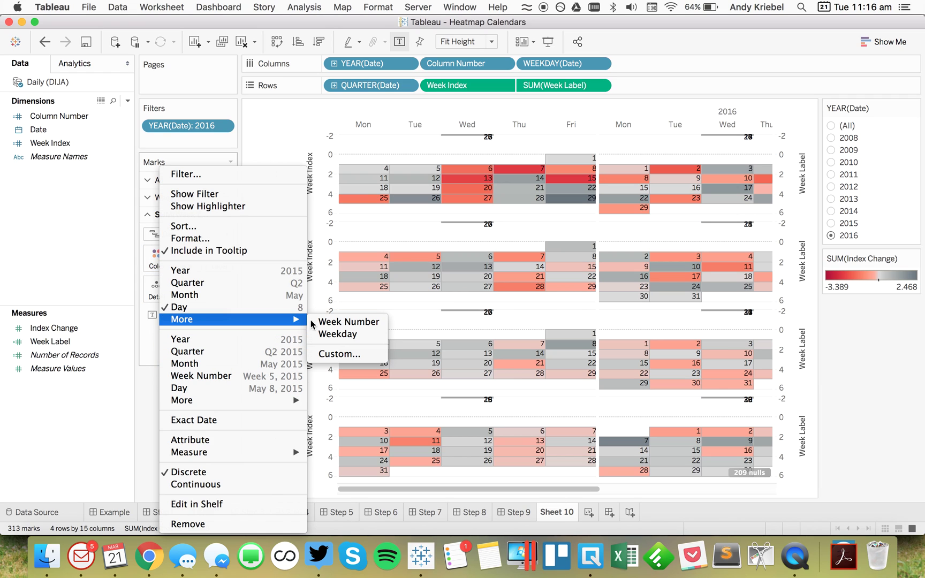
pyautogui.click(279, 307)
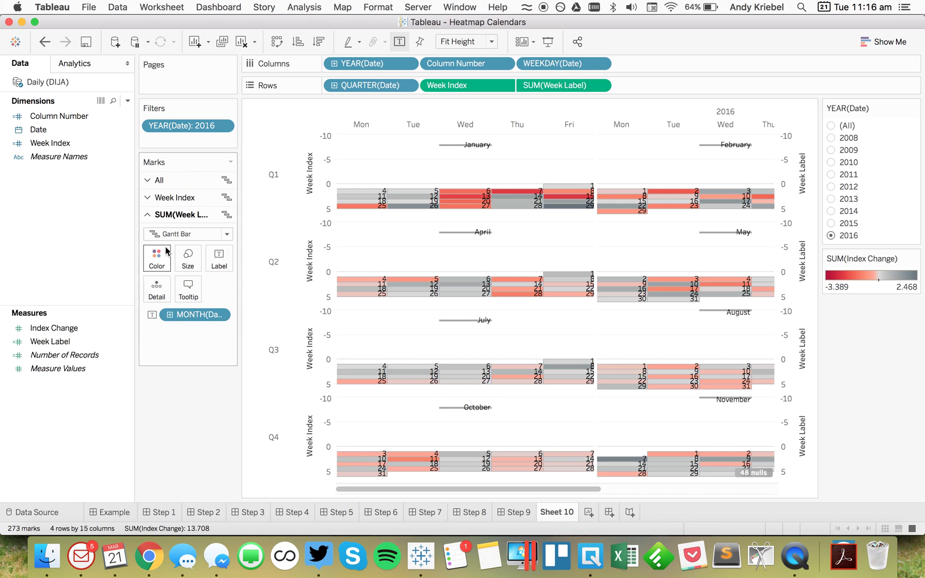
pyautogui.click(174, 234)
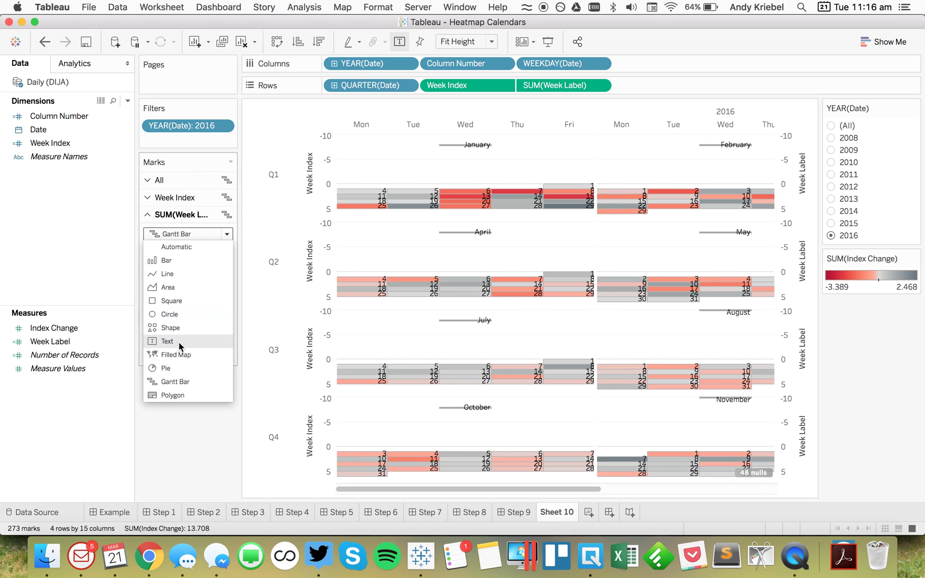
pyautogui.click(176, 381)
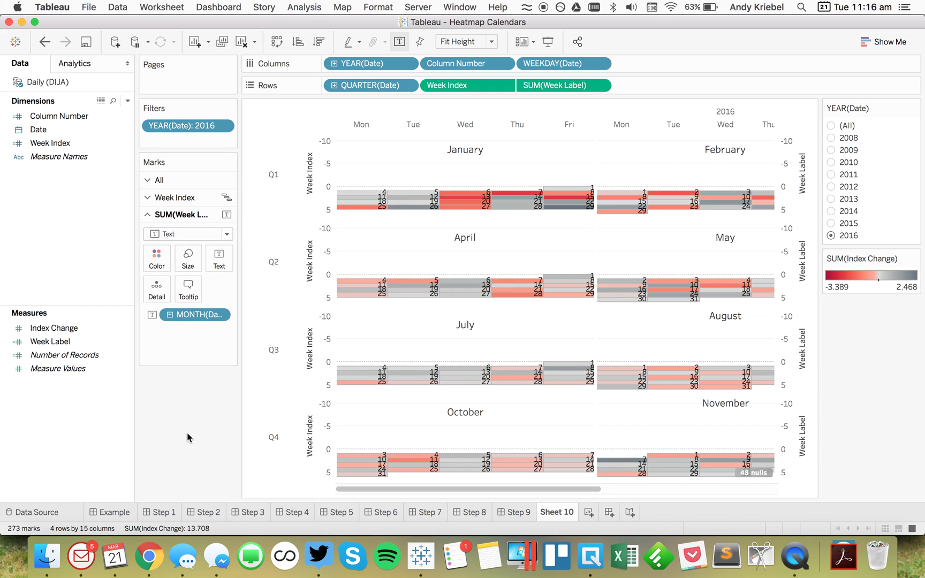
# Format the month name label as centred, bold, size 10 text
pyautogui.click(217, 265)
pyautogui.click(333, 286)
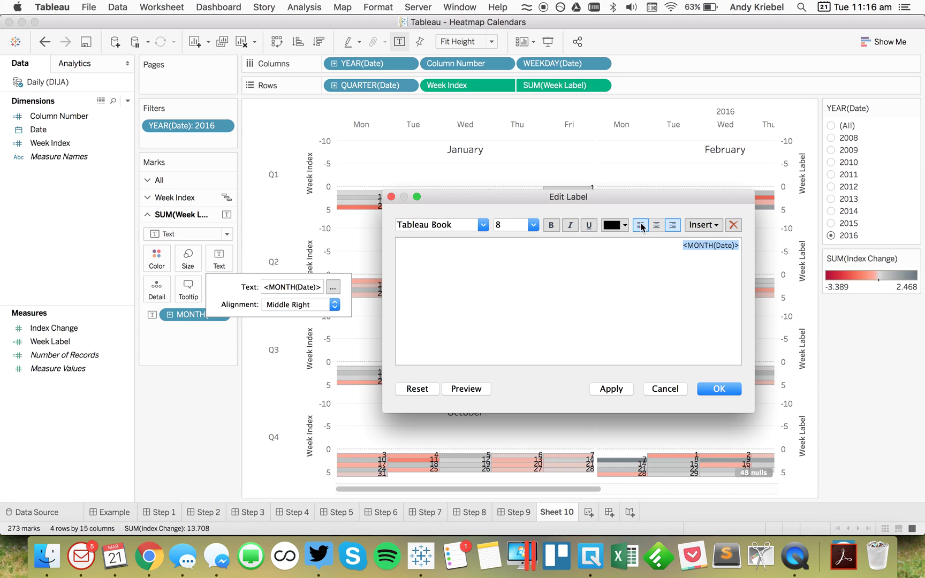
pyautogui.click(656, 225)
pyautogui.click(551, 225)
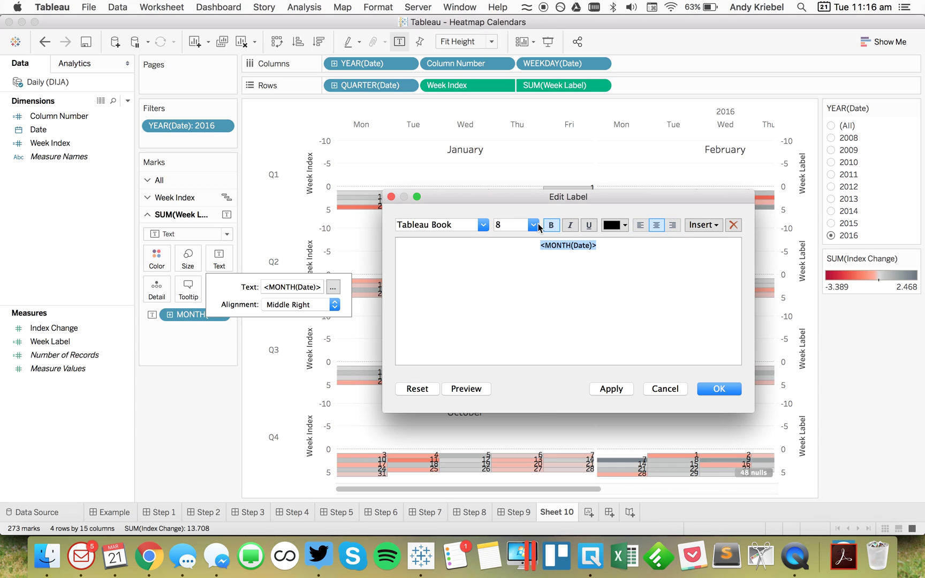
pyautogui.click(533, 225)
pyautogui.click(516, 260)
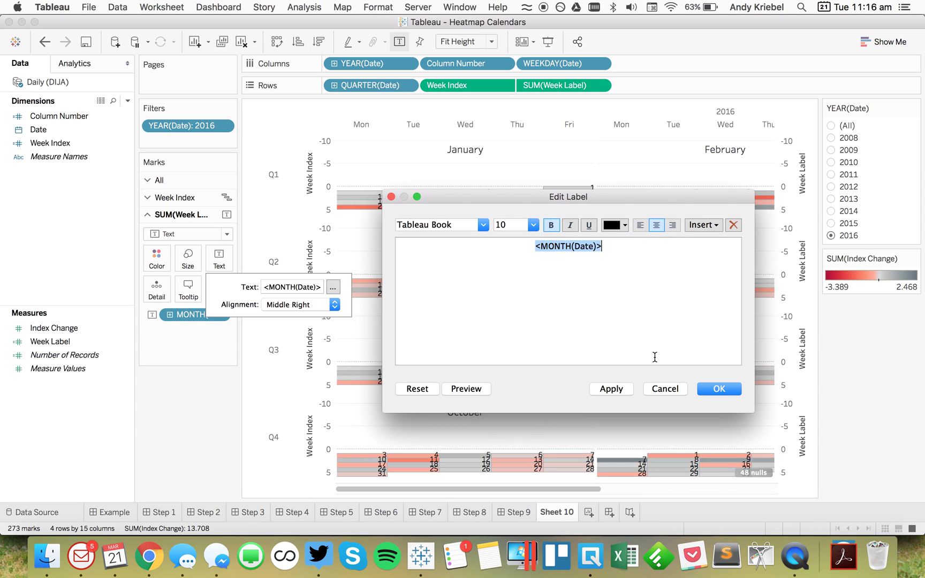
pyautogui.click(717, 390)
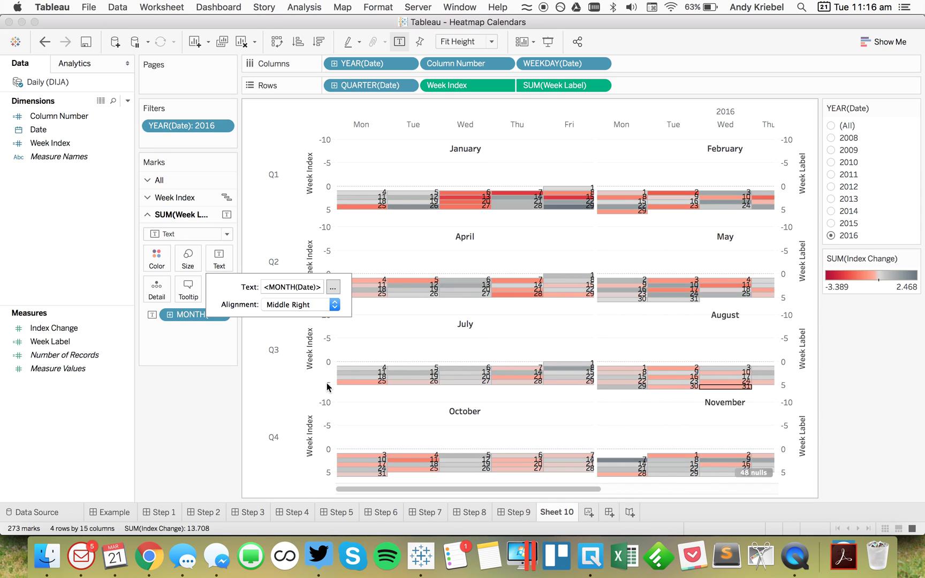
pyautogui.click(228, 356)
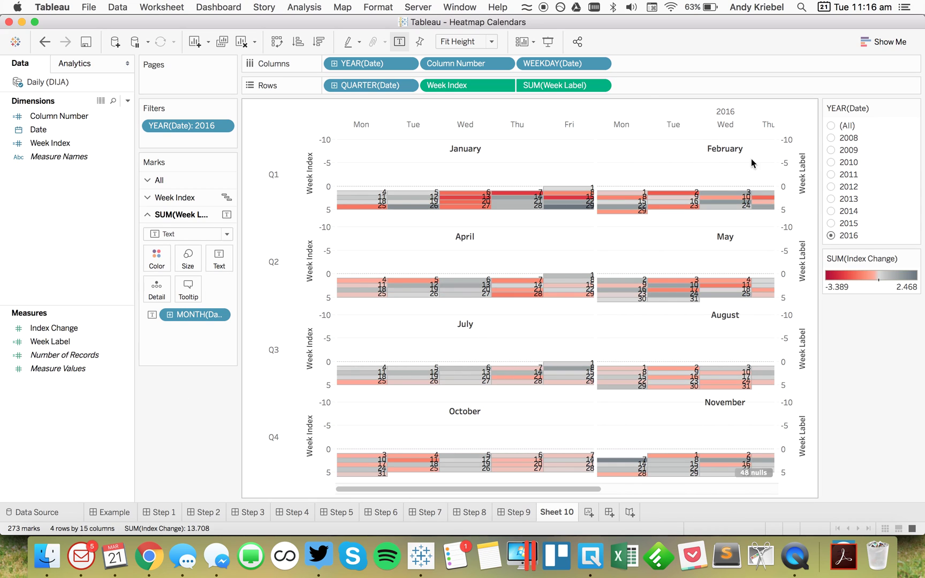
# Turn off Show Header on the SUM(Week Label) and Week Index pills in Rows
pyautogui.click(601, 87)
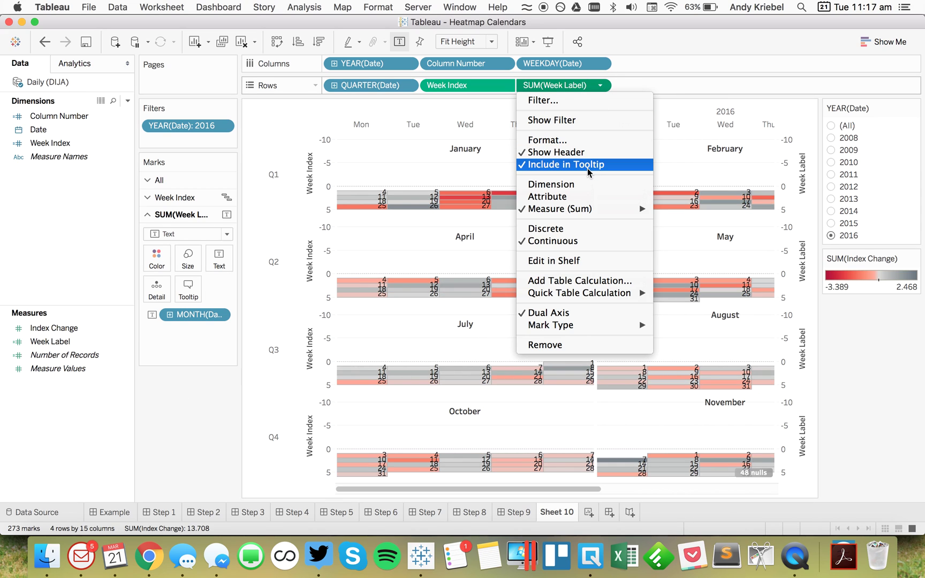
pyautogui.click(504, 87)
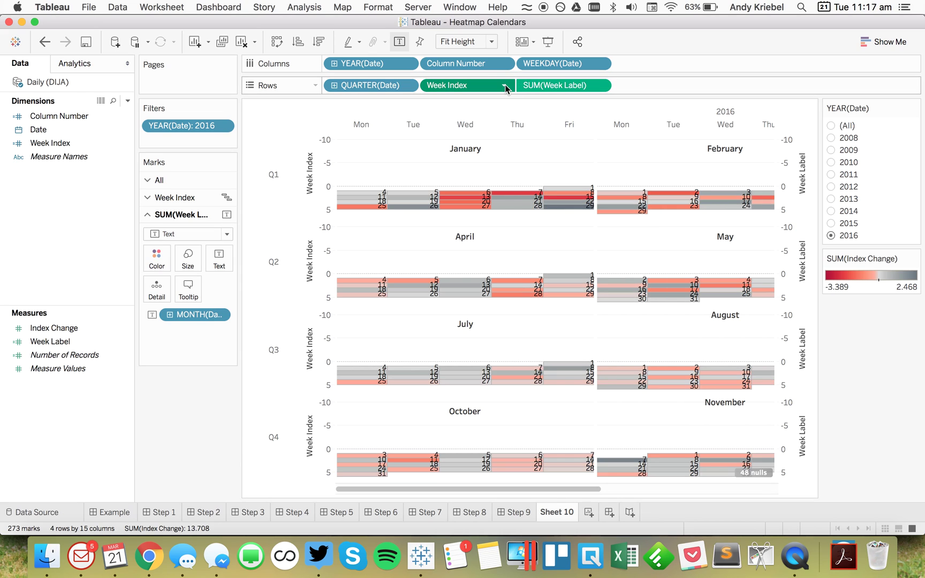
pyautogui.click(504, 85)
pyautogui.click(486, 165)
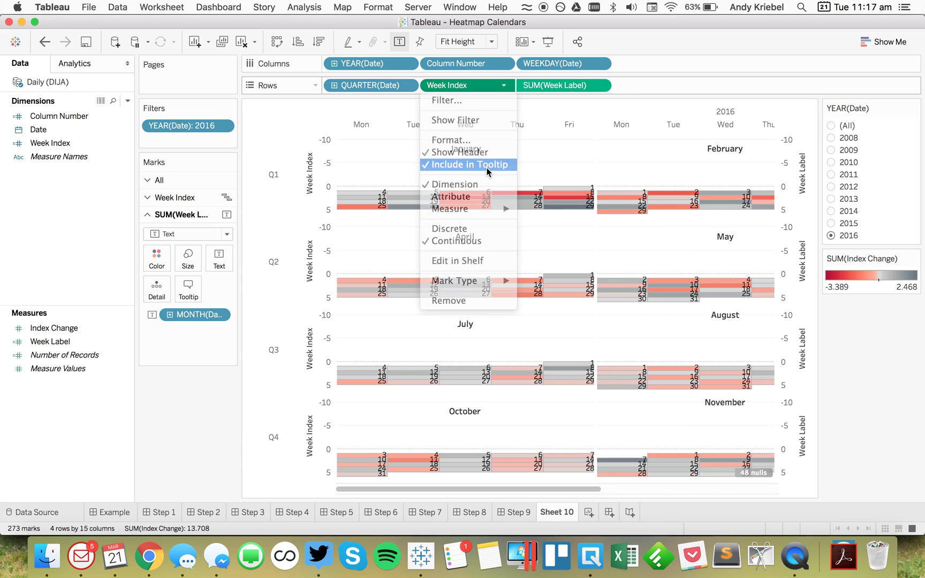
pyautogui.click(504, 85)
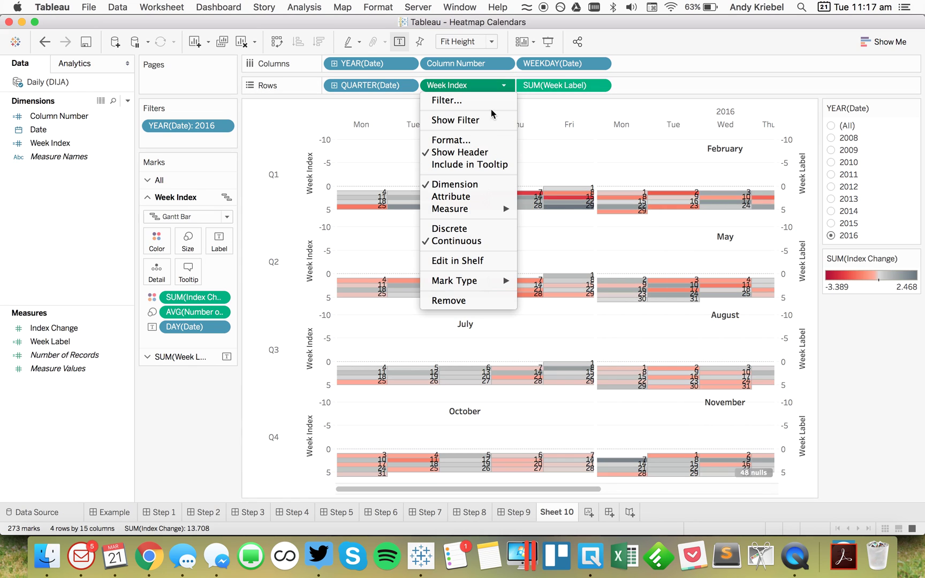
pyautogui.click(485, 164)
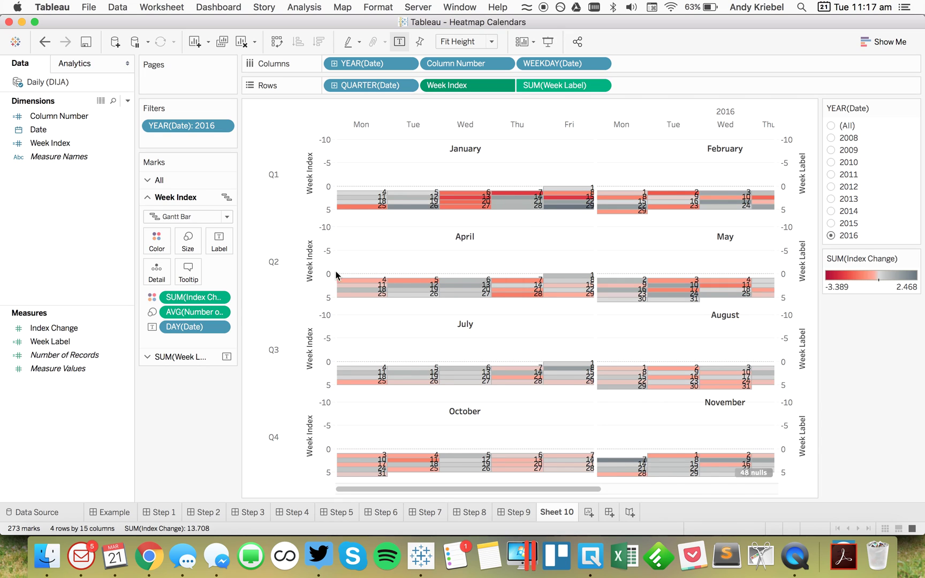
# Hide the 48 nulls indicator on the calendar
pyautogui.click(192, 450)
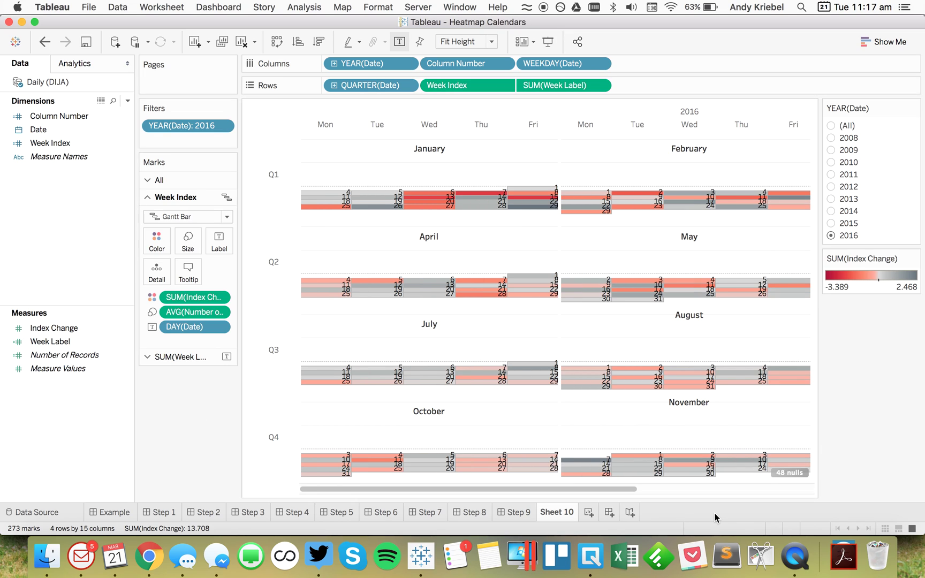
pyautogui.click(785, 472)
pyautogui.click(670, 438)
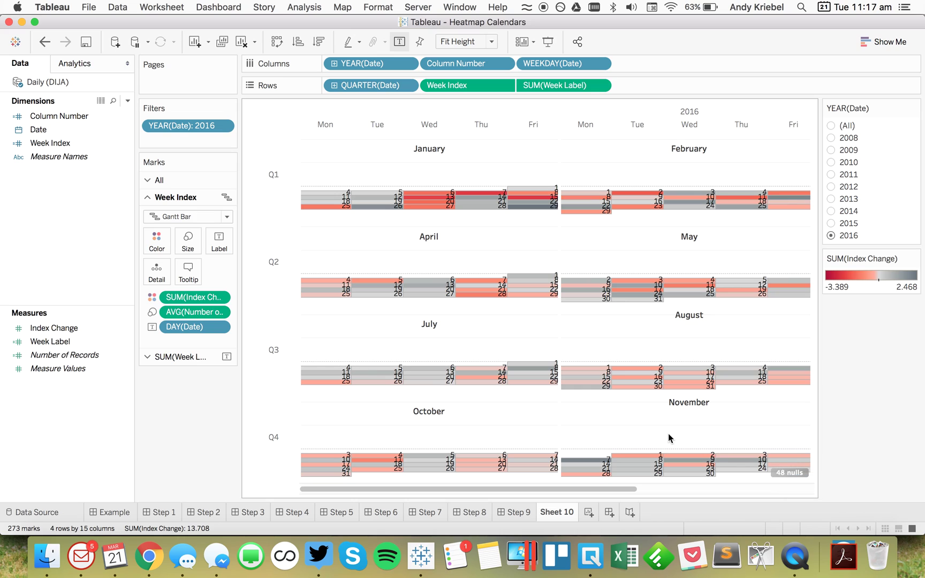
# Set the sheet's grid lines and zero lines to None in the Format Lines pane
pyautogui.rightClick(588, 421)
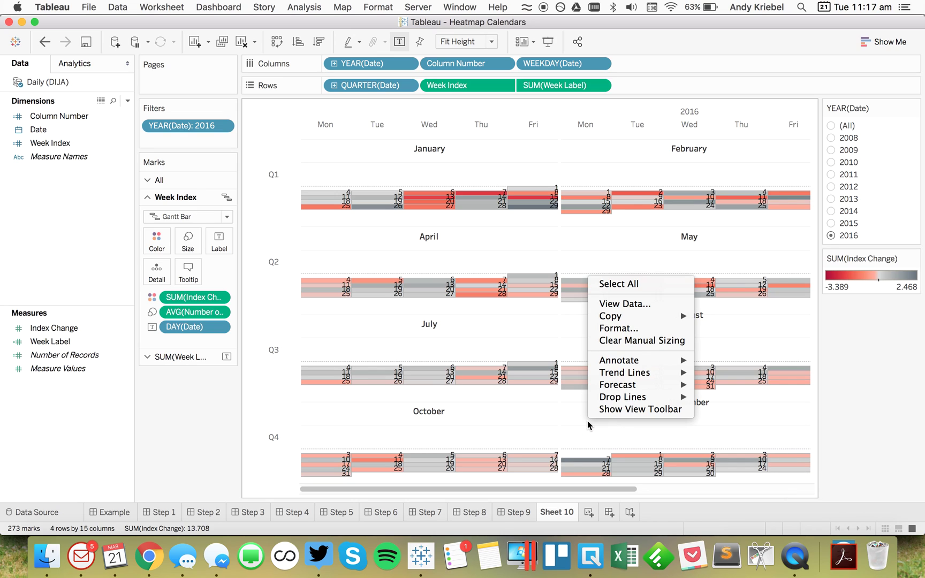
pyautogui.click(615, 330)
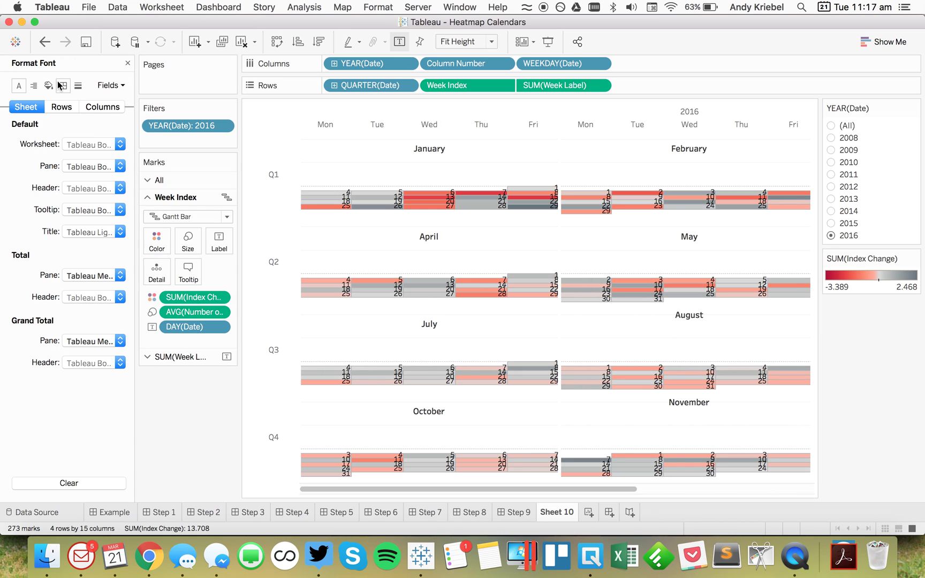
pyautogui.click(63, 85)
pyautogui.click(78, 86)
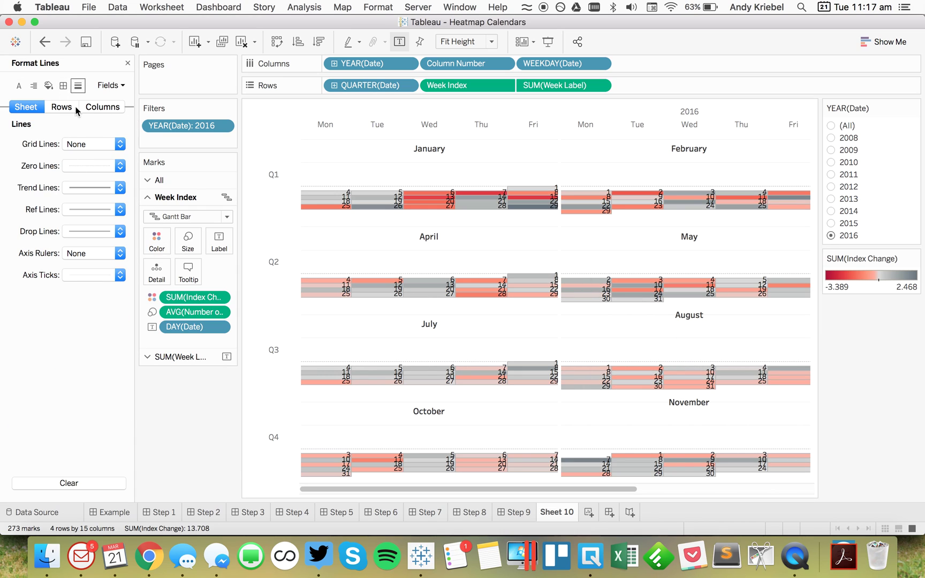
pyautogui.click(79, 144)
pyautogui.click(86, 176)
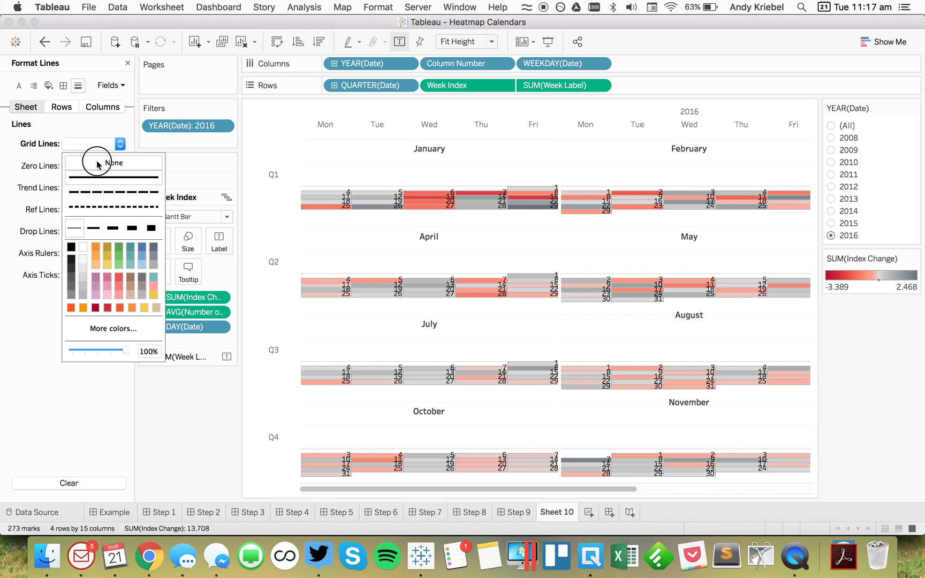
pyautogui.click(39, 176)
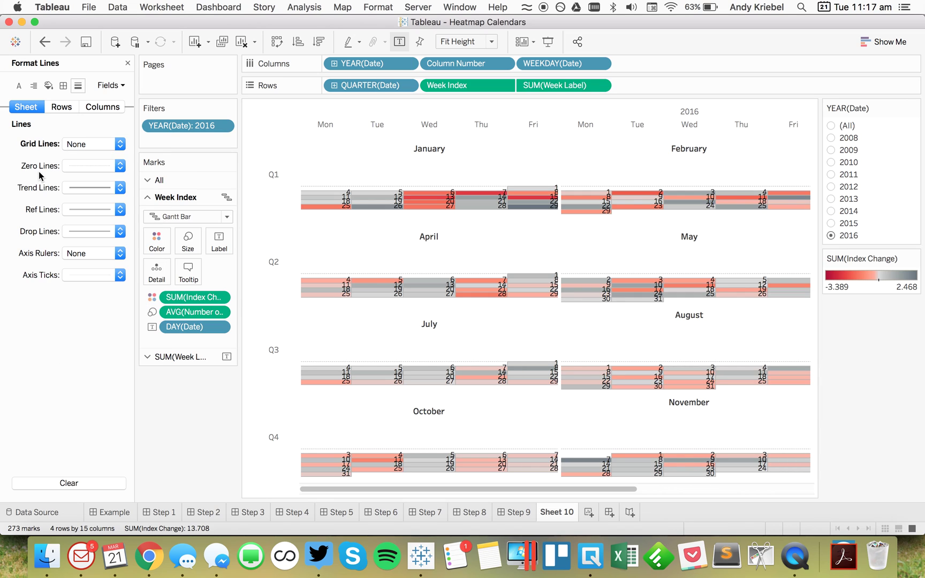
pyautogui.click(82, 171)
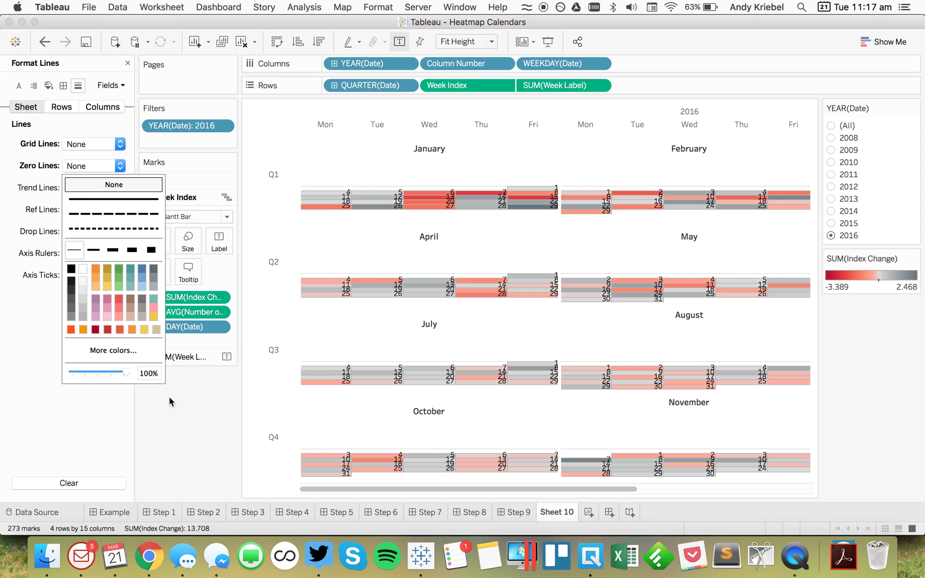
pyautogui.click(129, 63)
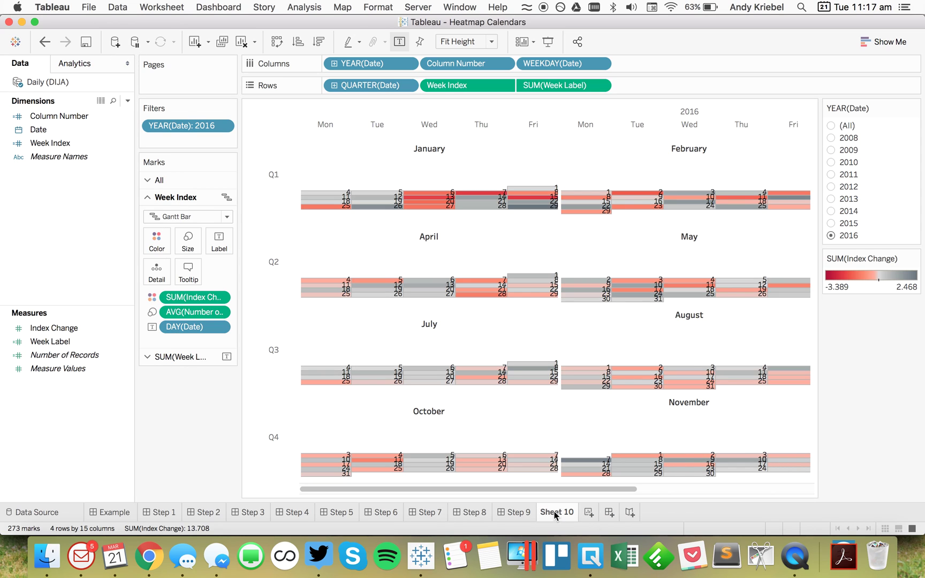
# Create a new Dashboard 11 and place the Sheet 10 calendar on it
pyautogui.click(612, 512)
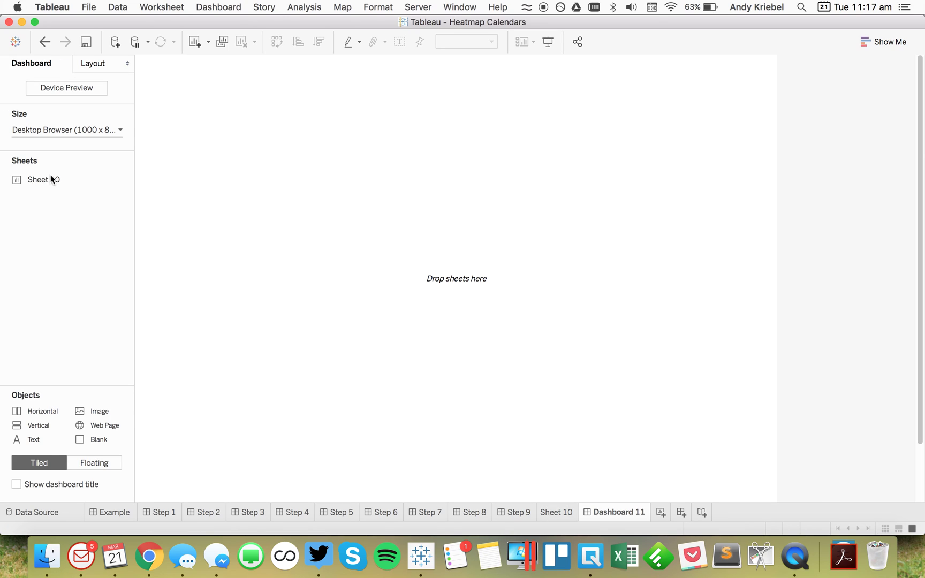
pyautogui.moveTo(51, 178); pyautogui.dragTo(292, 247)
pyautogui.moveTo(58, 136); pyautogui.dragTo(60, 130)
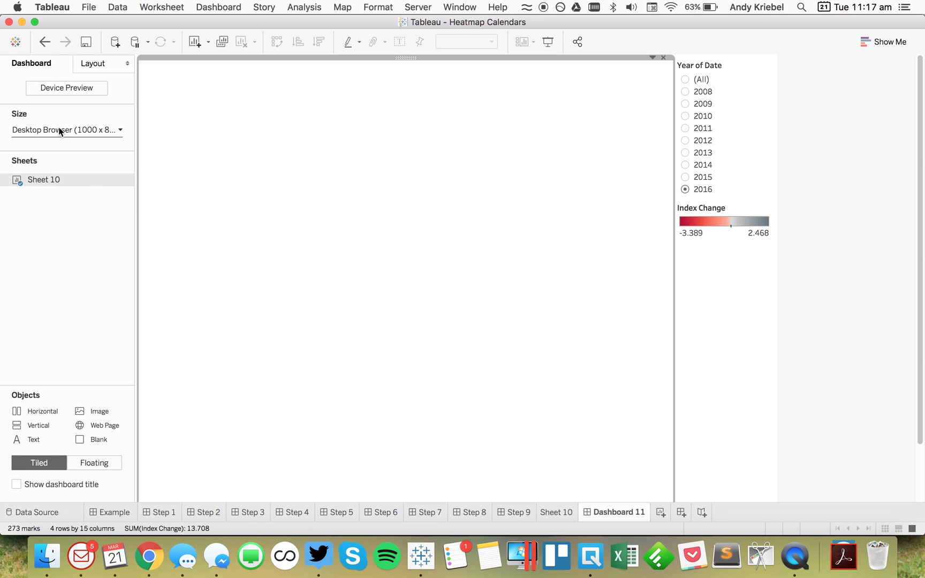
# Set the Dashboard 11 size to a fixed 800 px width
pyautogui.click(60, 129)
pyautogui.click(517, 513)
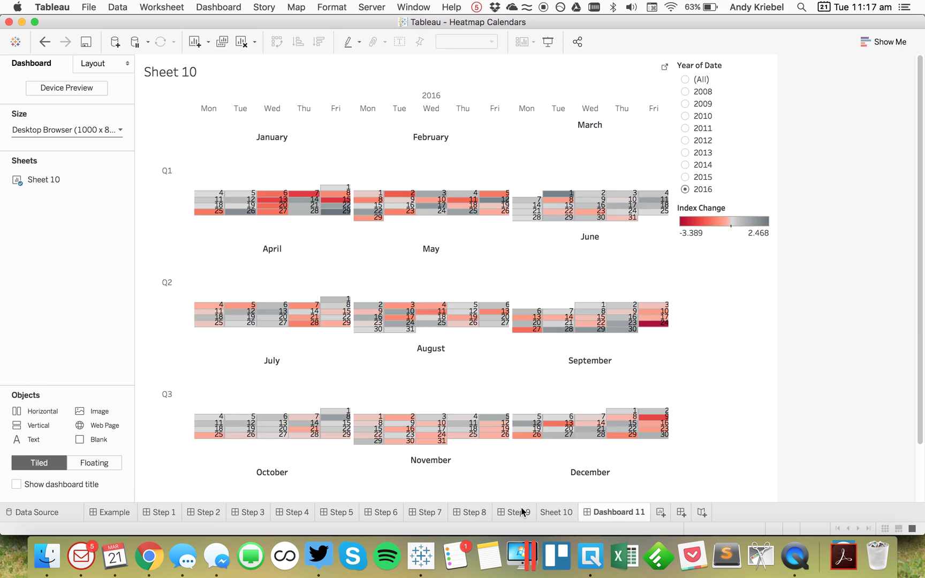
pyautogui.click(609, 517)
pyautogui.click(89, 130)
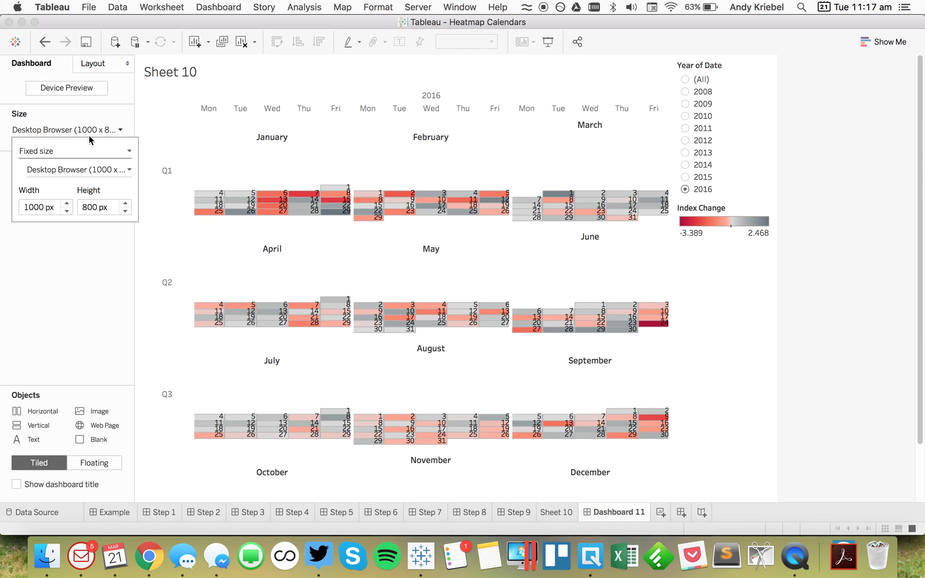
pyautogui.click(68, 211)
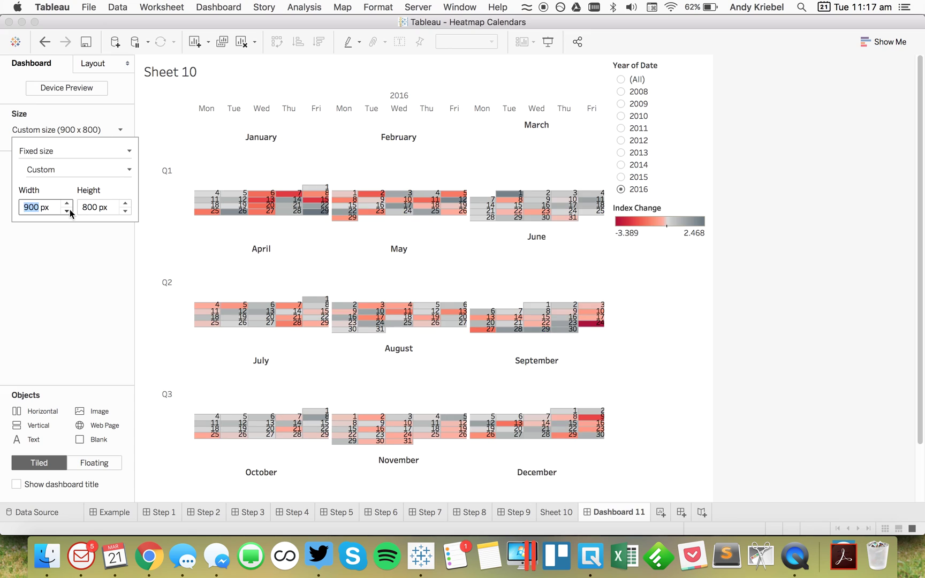
pyautogui.click(70, 210)
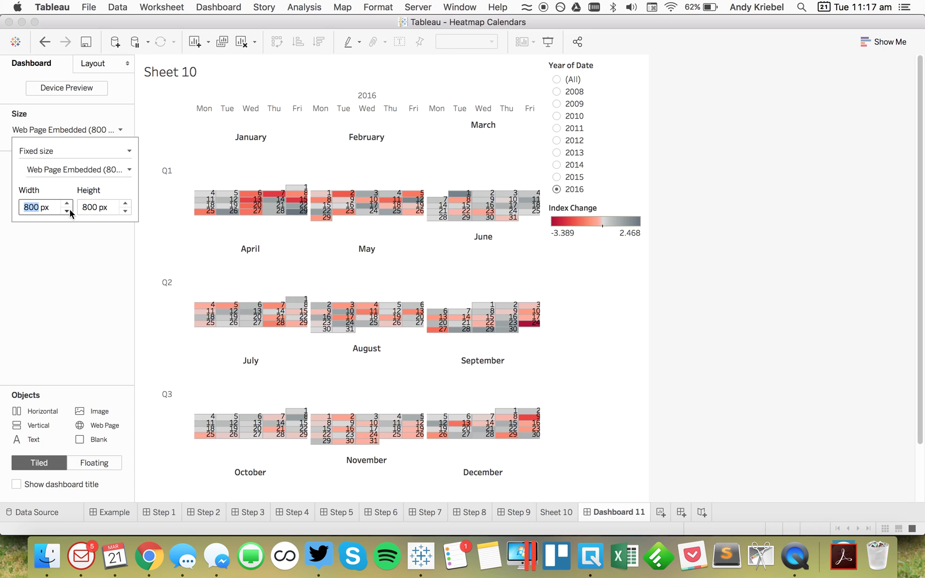
pyautogui.click(66, 304)
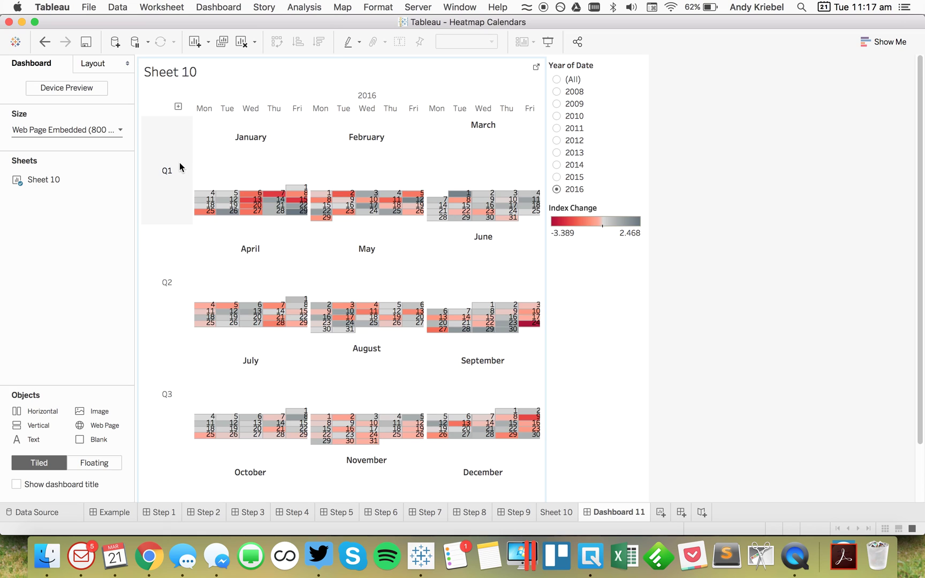
# Narrow the quarter-label column so the calendar shifts left, then return to Sheet 10
pyautogui.moveTo(192, 163); pyautogui.dragTo(169, 164)
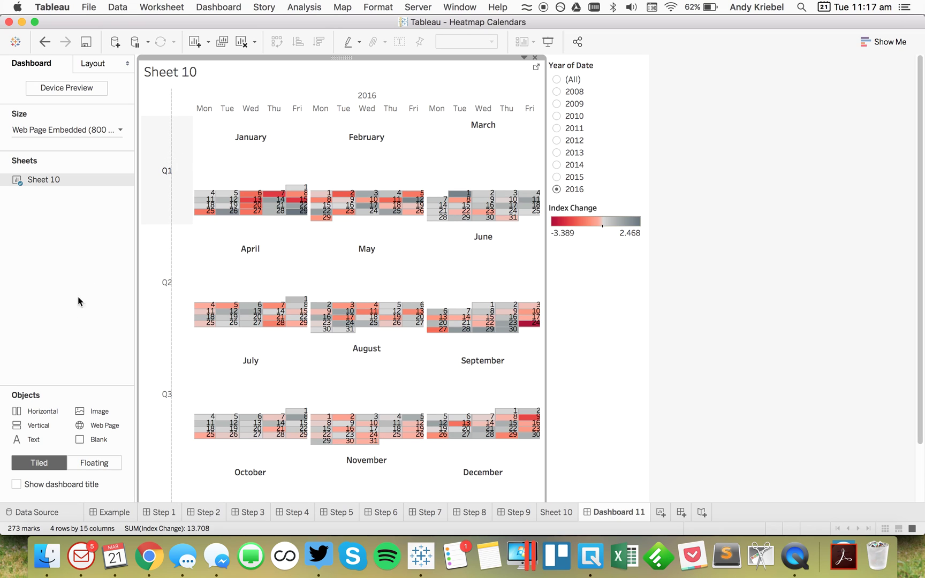
pyautogui.moveTo(79, 302); pyautogui.dragTo(67, 311)
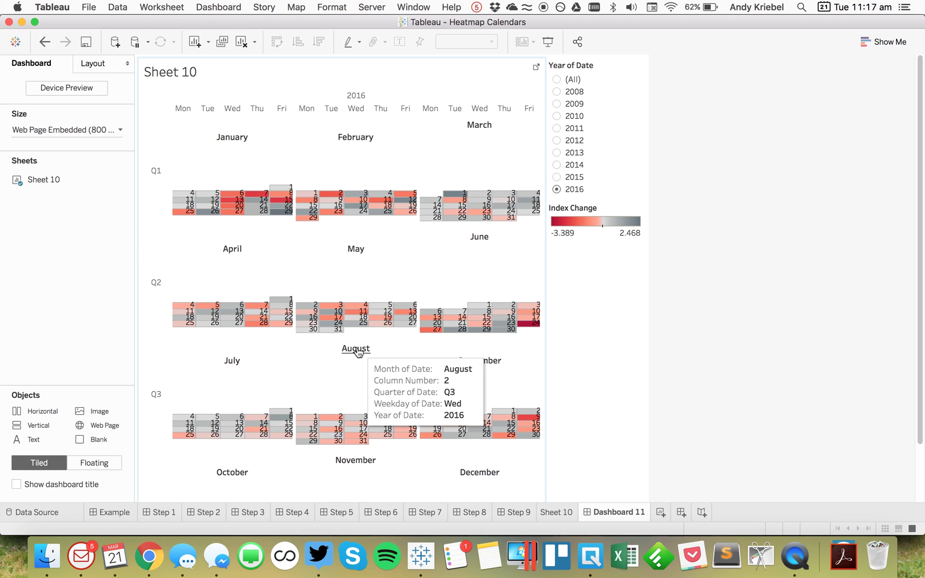
pyautogui.click(567, 513)
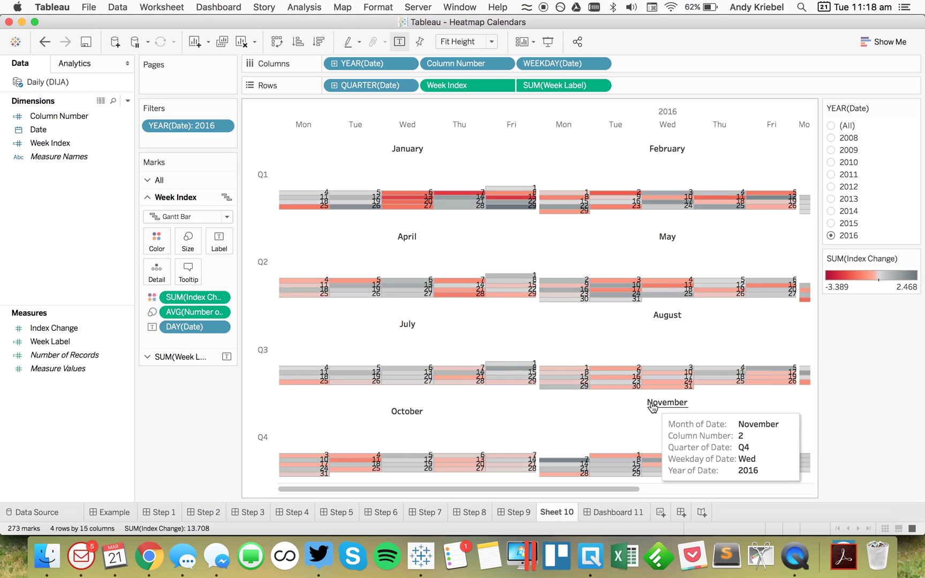
# Change the Week Label pill on Rows from Sum to Average
pyautogui.click(600, 85)
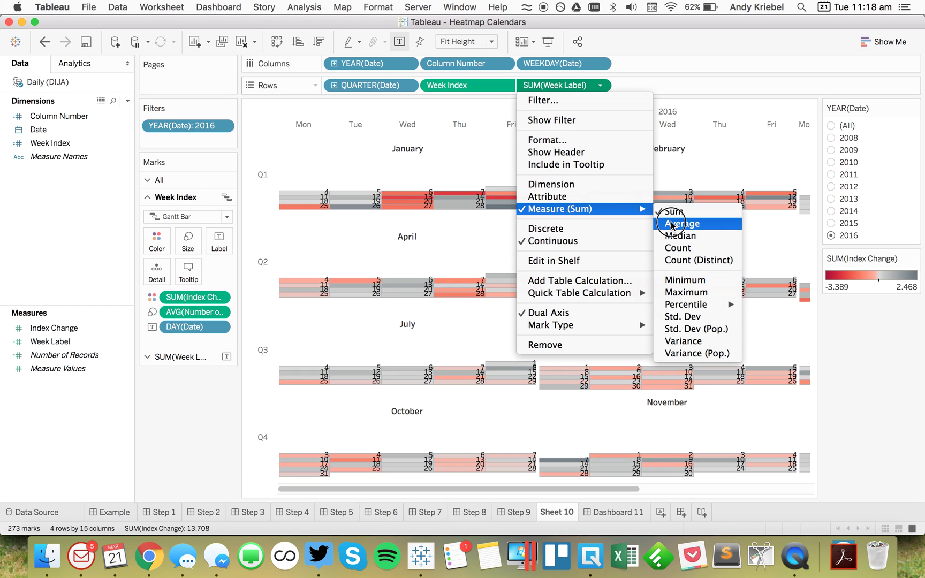
pyautogui.press('Escape')
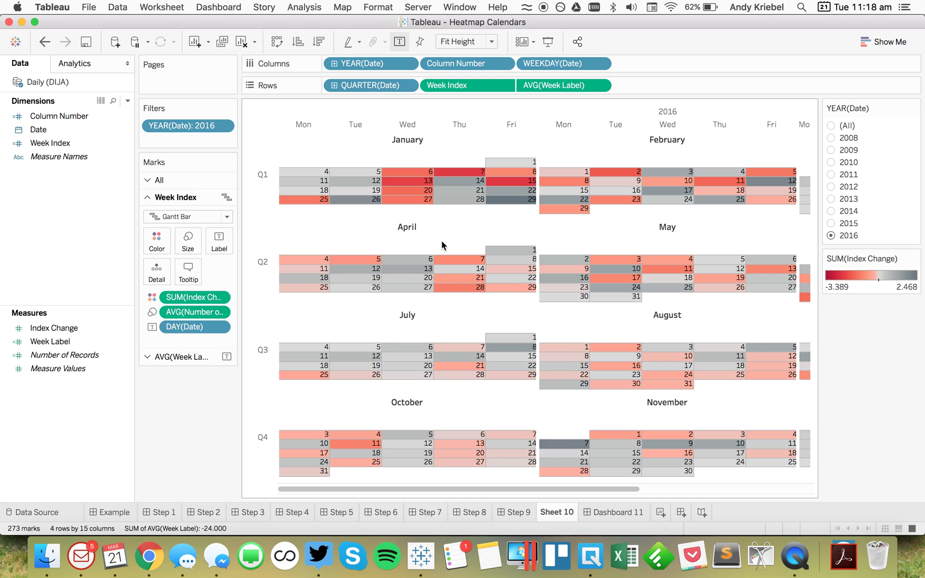
# Format the 2016 year header font on Dashboard 11 as Bold, size 12
pyautogui.click(600, 512)
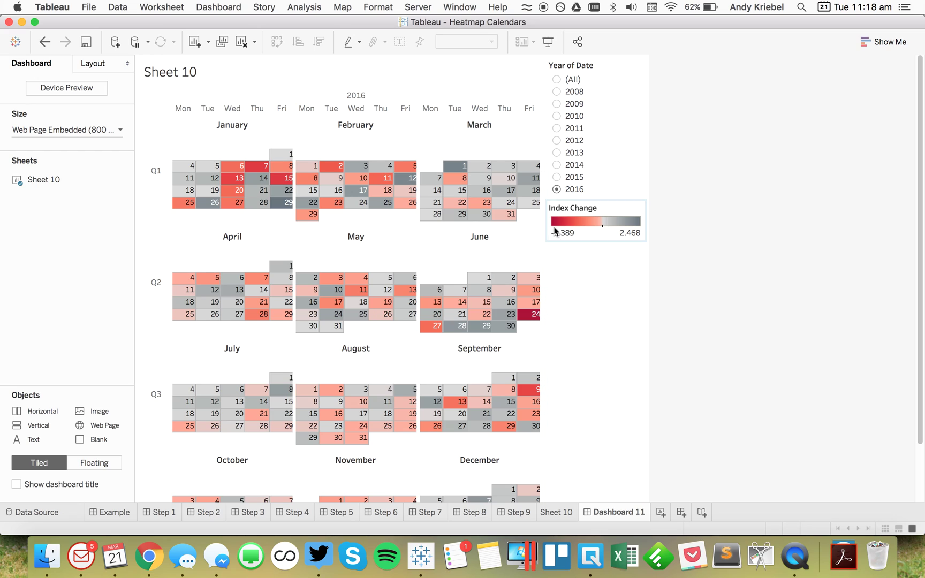
pyautogui.rightClick(356, 94)
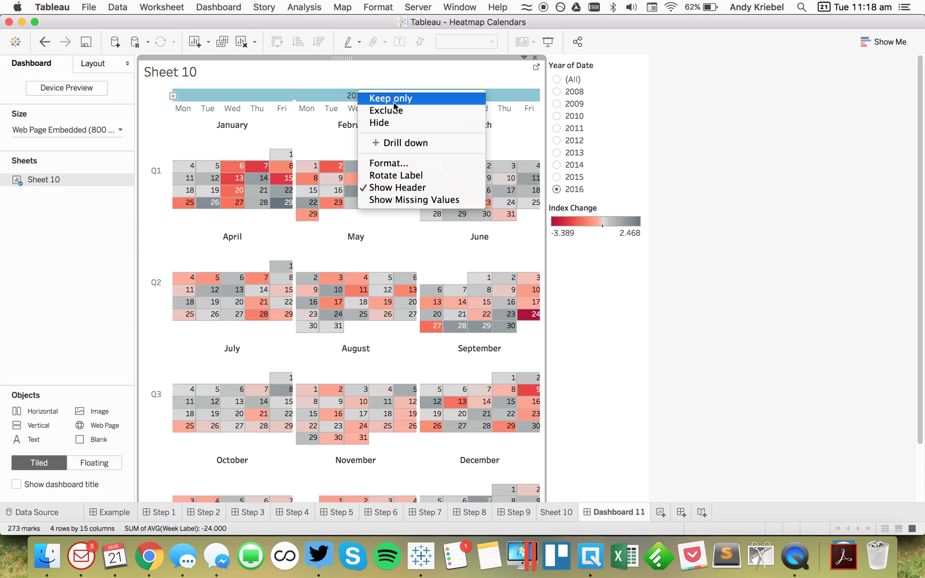
pyautogui.click(396, 166)
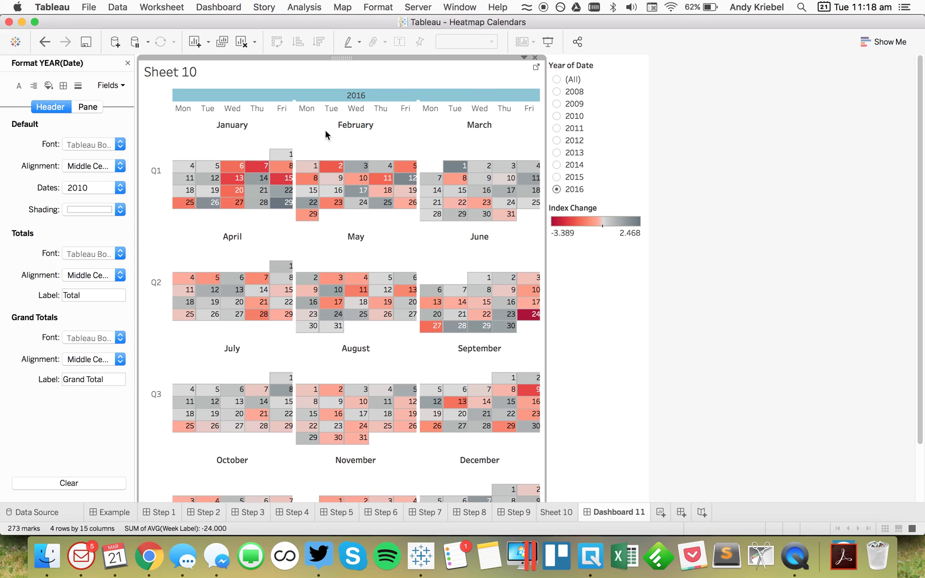
pyautogui.click(86, 144)
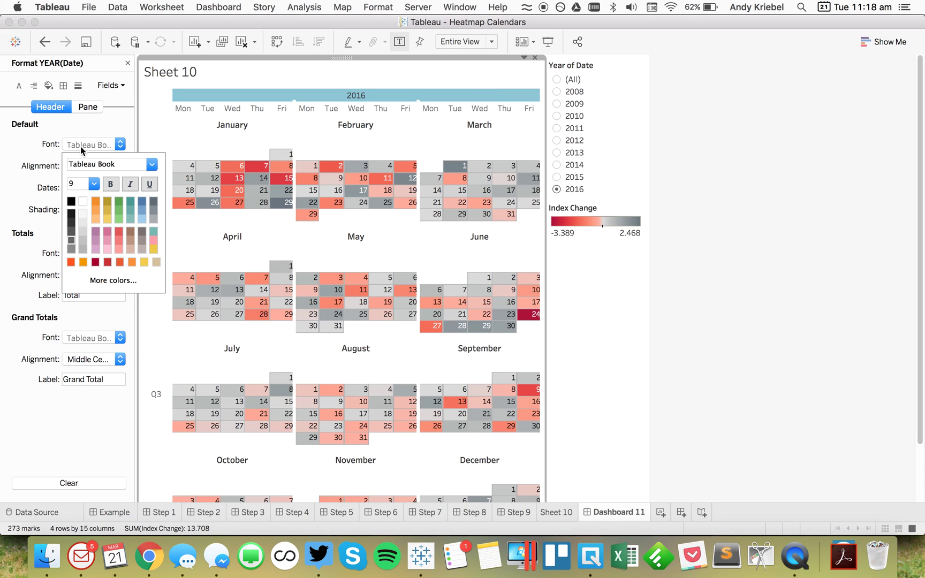
pyautogui.click(91, 184)
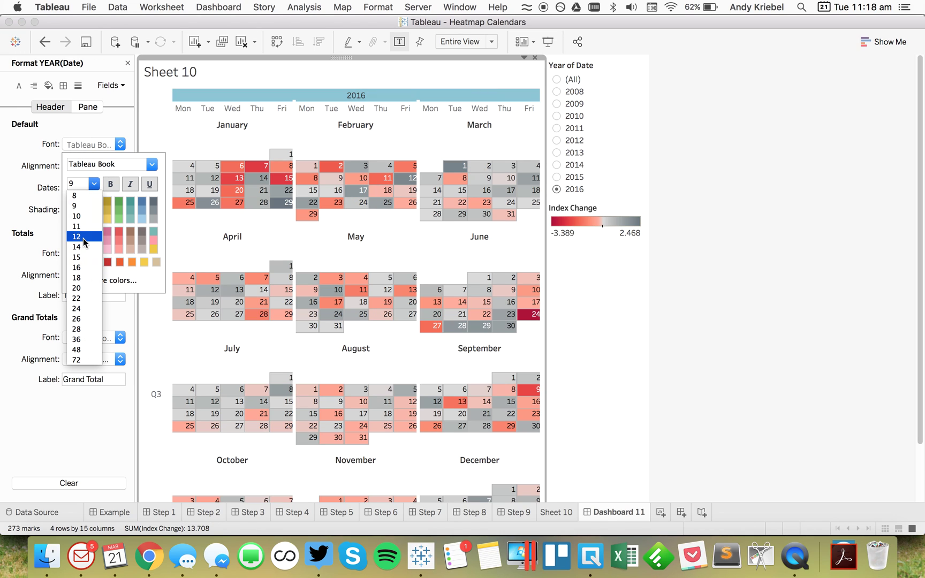
pyautogui.click(85, 242)
pyautogui.click(110, 186)
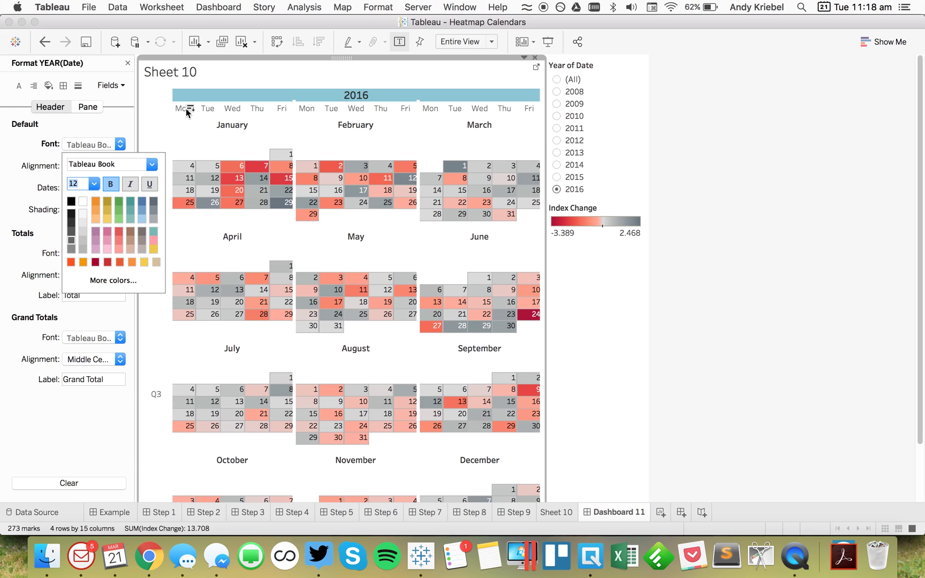
pyautogui.click(182, 141)
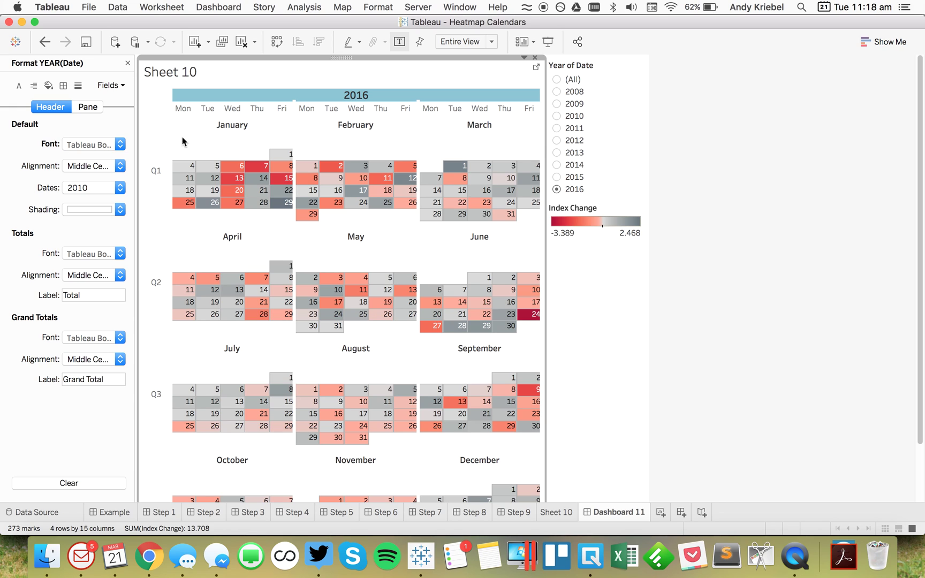
pyautogui.click(128, 63)
pyautogui.click(899, 329)
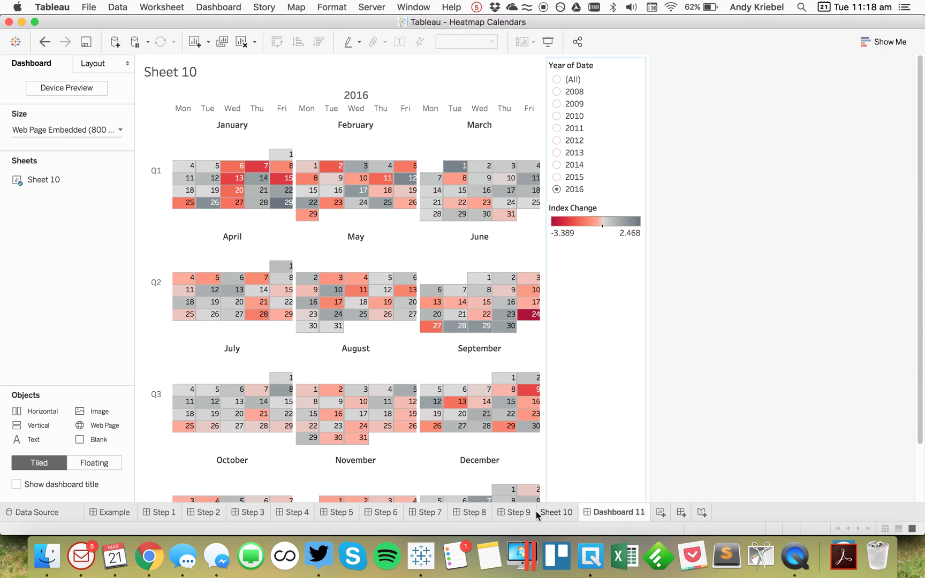
pyautogui.click(533, 512)
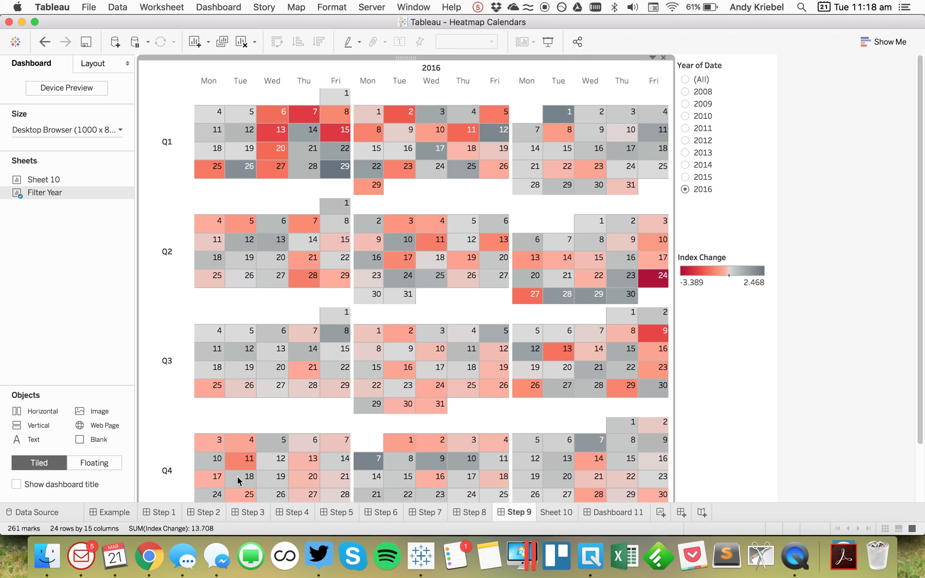
# Hide the Sheet 10 title on Dashboard 11
pyautogui.click(616, 512)
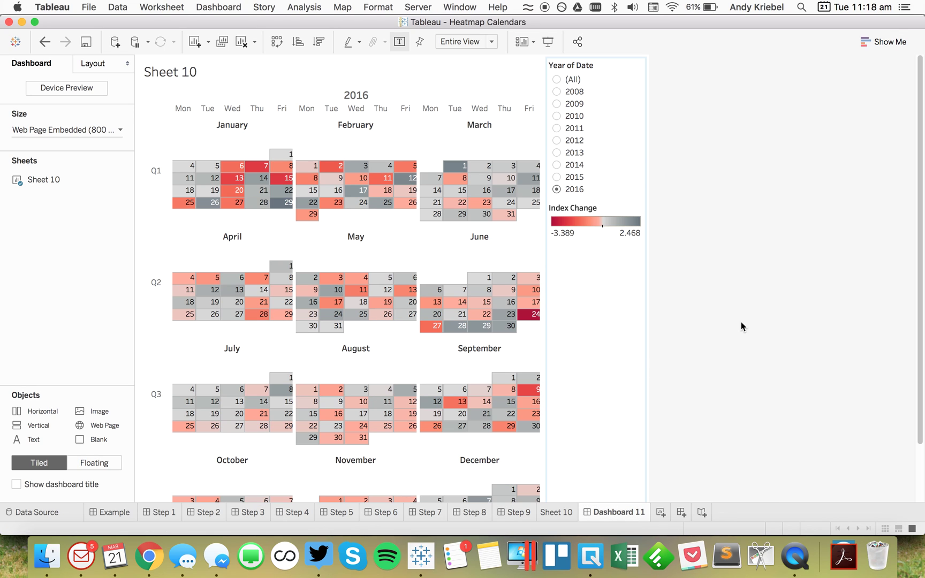
pyautogui.click(186, 71)
pyautogui.rightClick(185, 66)
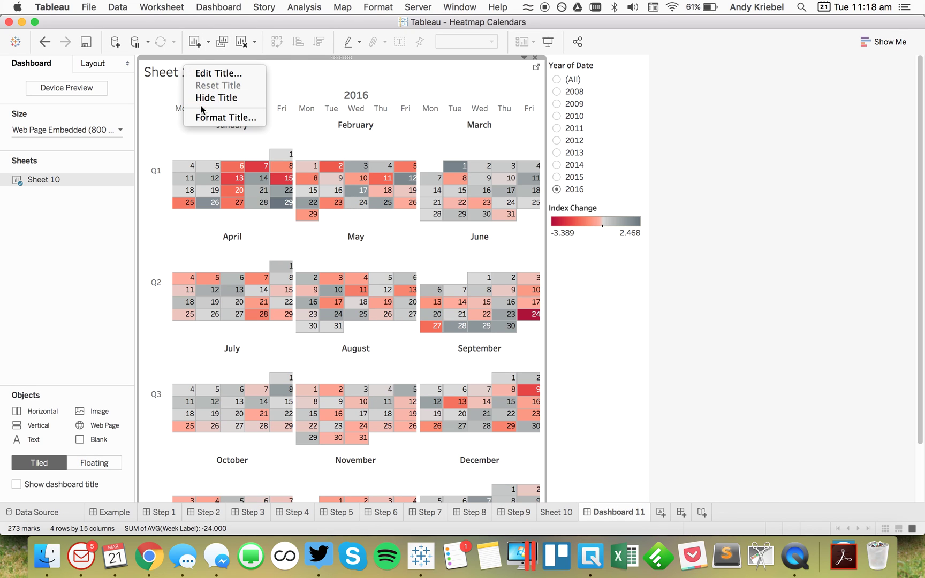
pyautogui.click(214, 97)
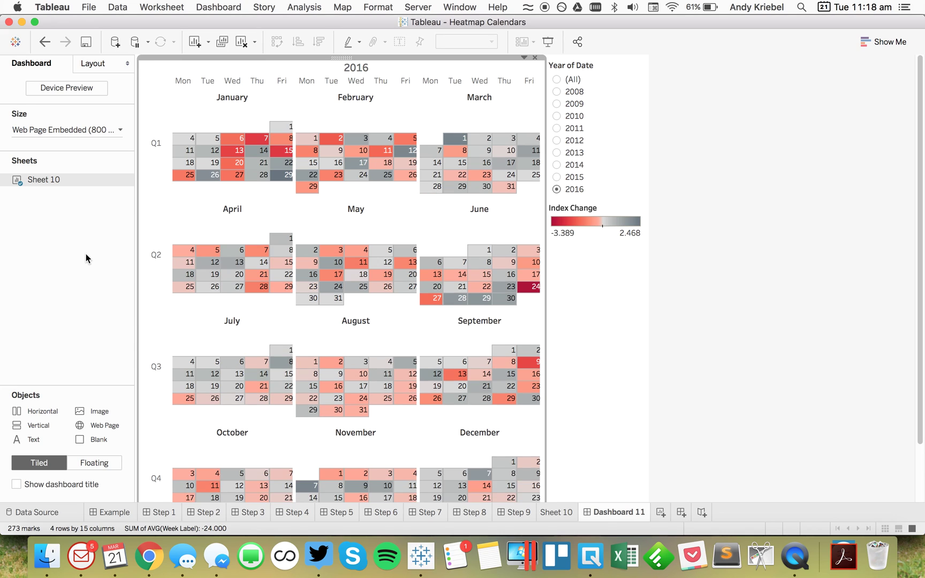
# Select 2008, 2009, 2011 and 2013 in the Year of Date filter to show 2013's calendar
pyautogui.click(600, 102)
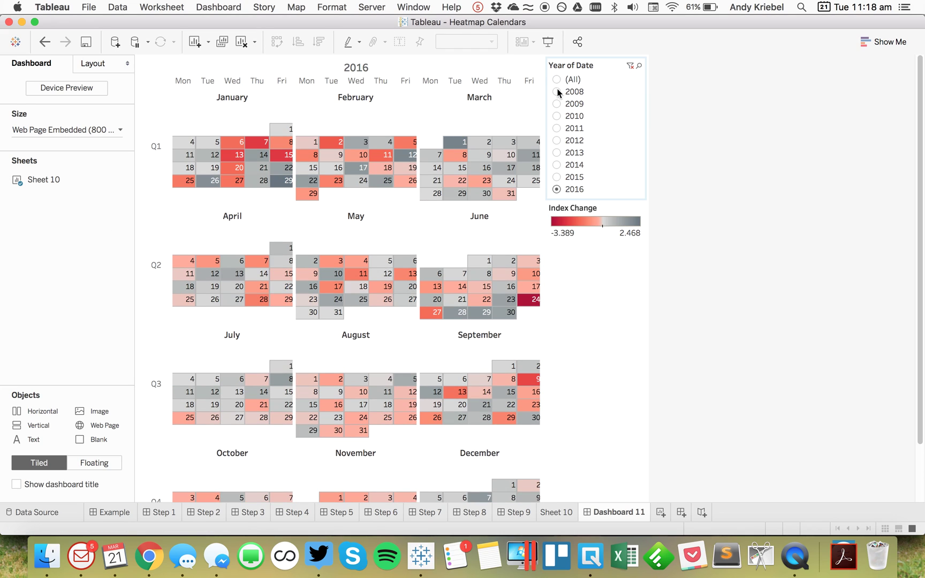
pyautogui.click(557, 91)
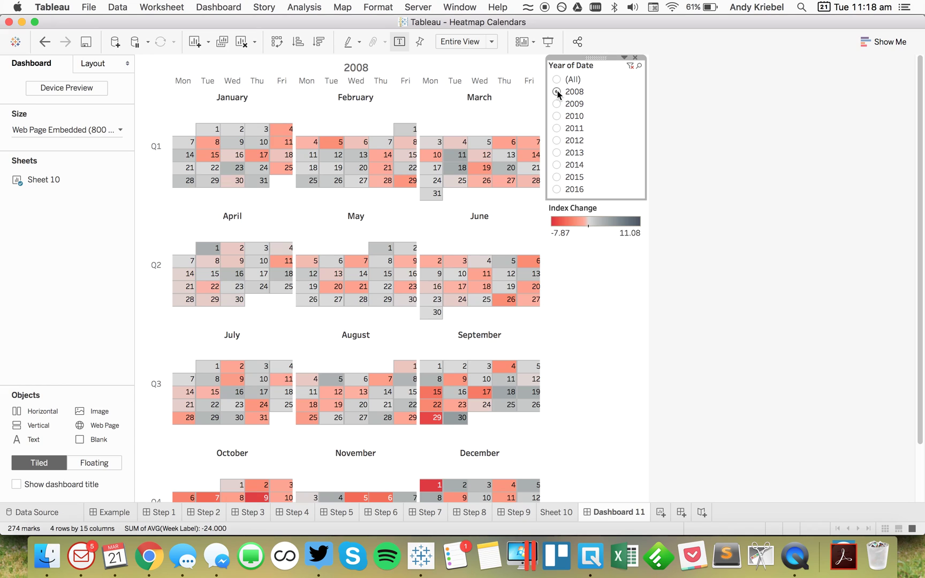
pyautogui.click(557, 104)
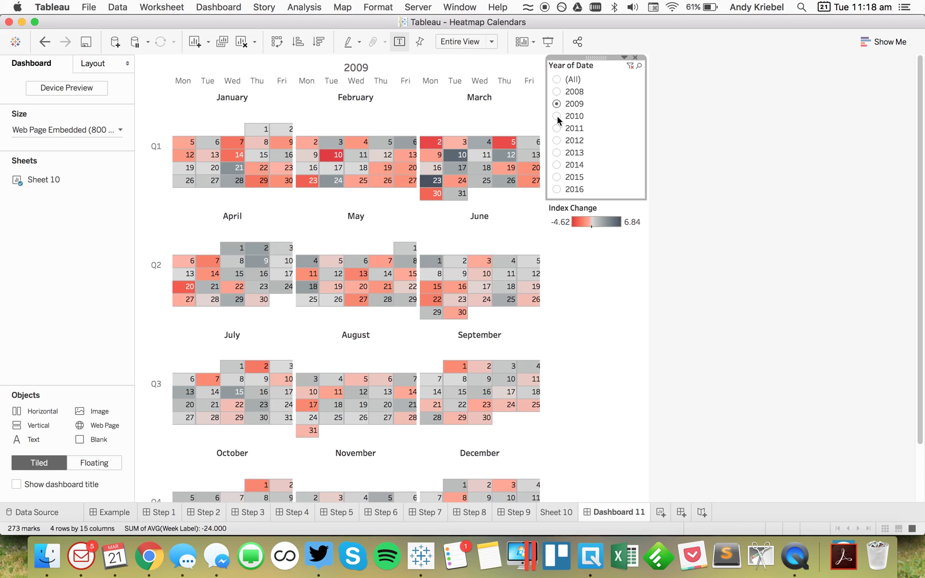
pyautogui.click(557, 128)
pyautogui.click(557, 152)
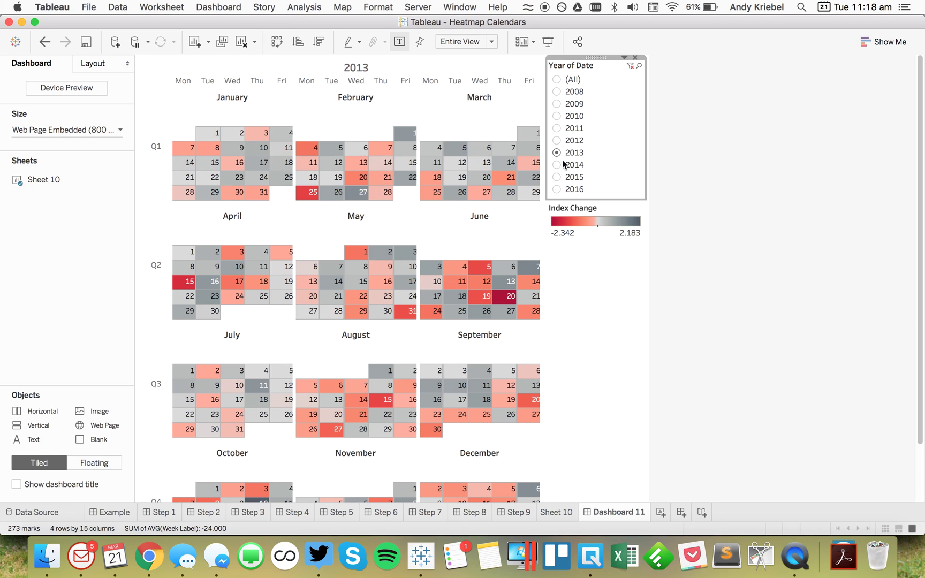
pyautogui.click(699, 315)
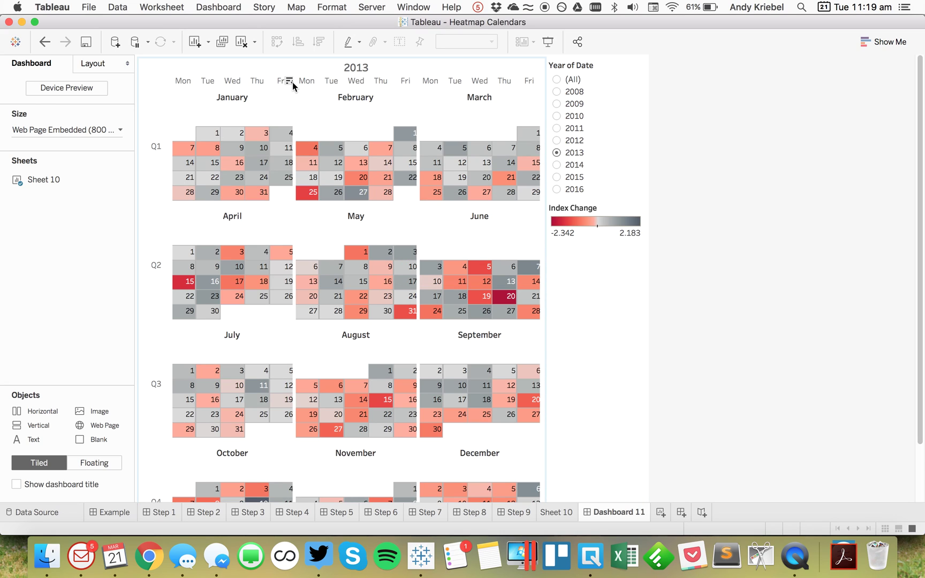
pyautogui.moveTo(259, 129)
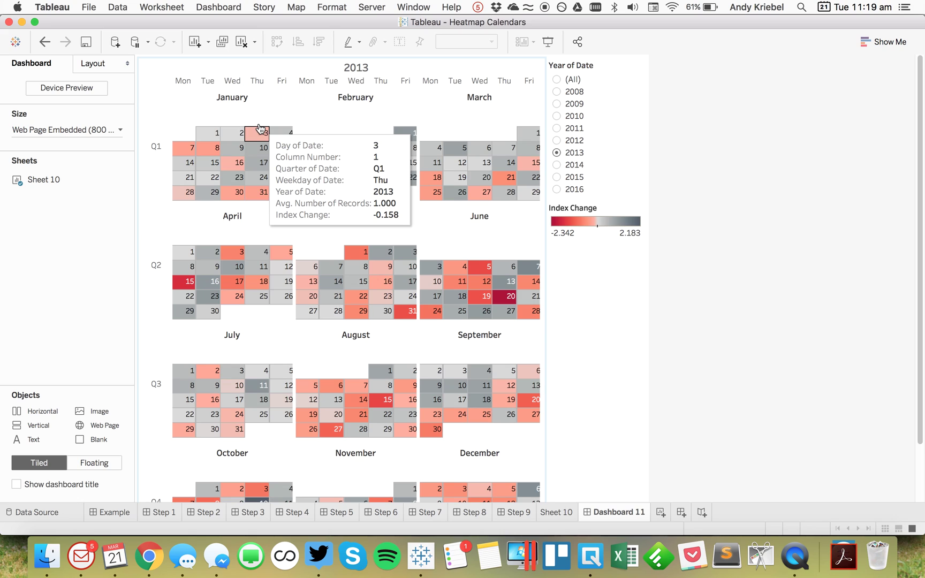
pyautogui.click(81, 251)
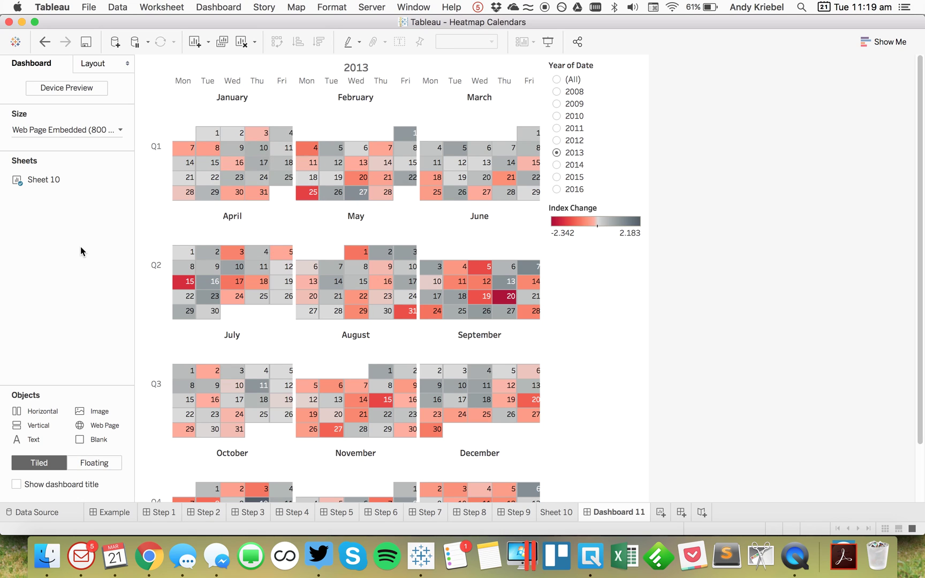